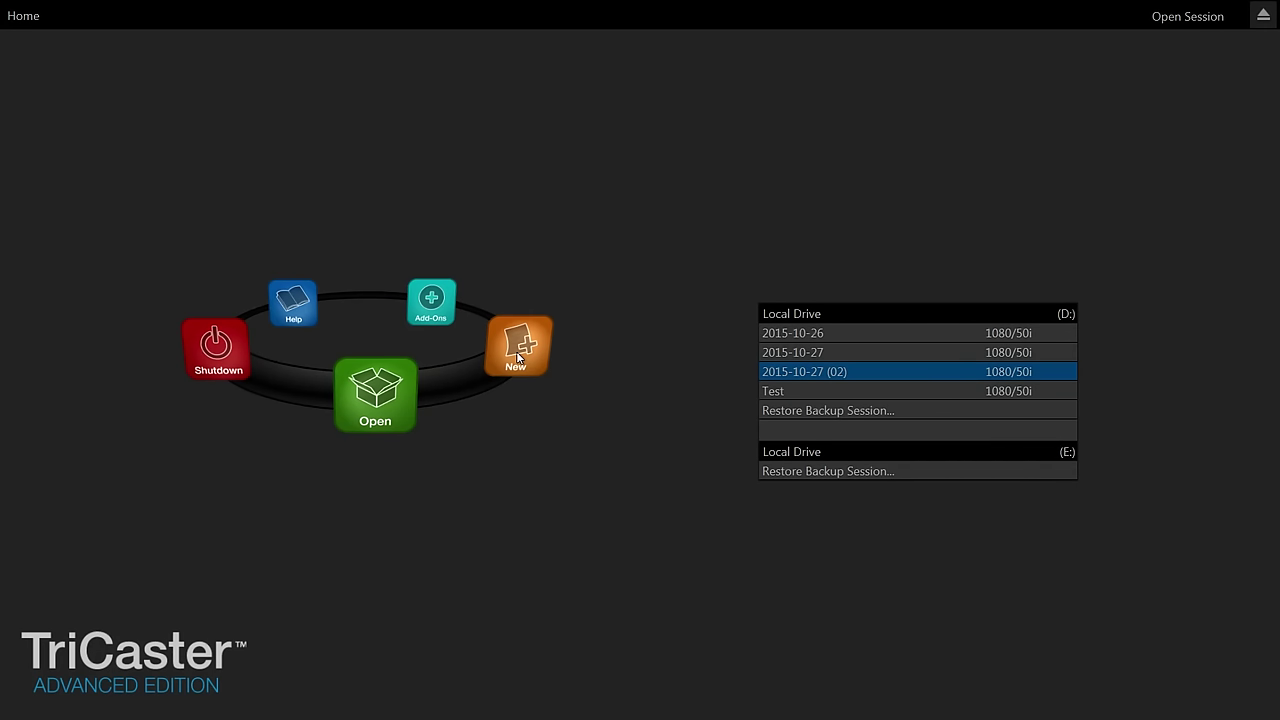
Create and start a new PAL 1080i session from the Empty Session template on volume D:.
{"action": "left_click", "coordinate": [518, 352]}
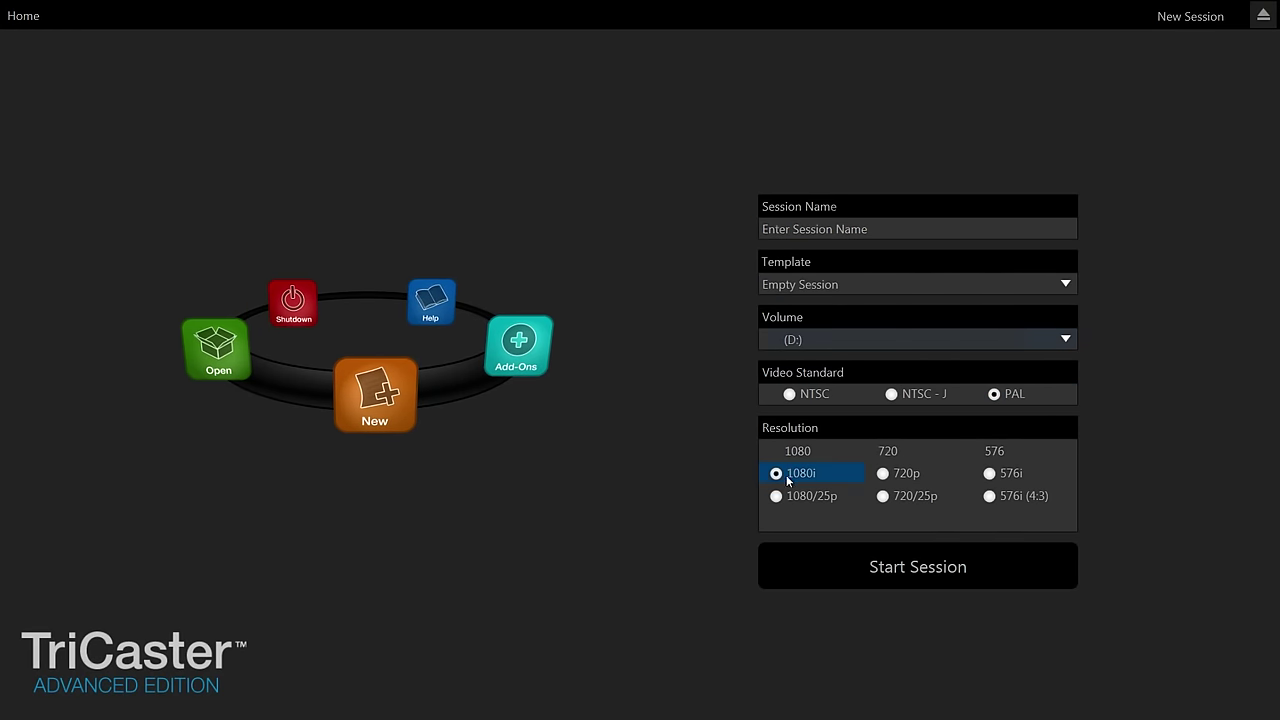
{"action": "left_click", "coordinate": [908, 568]}
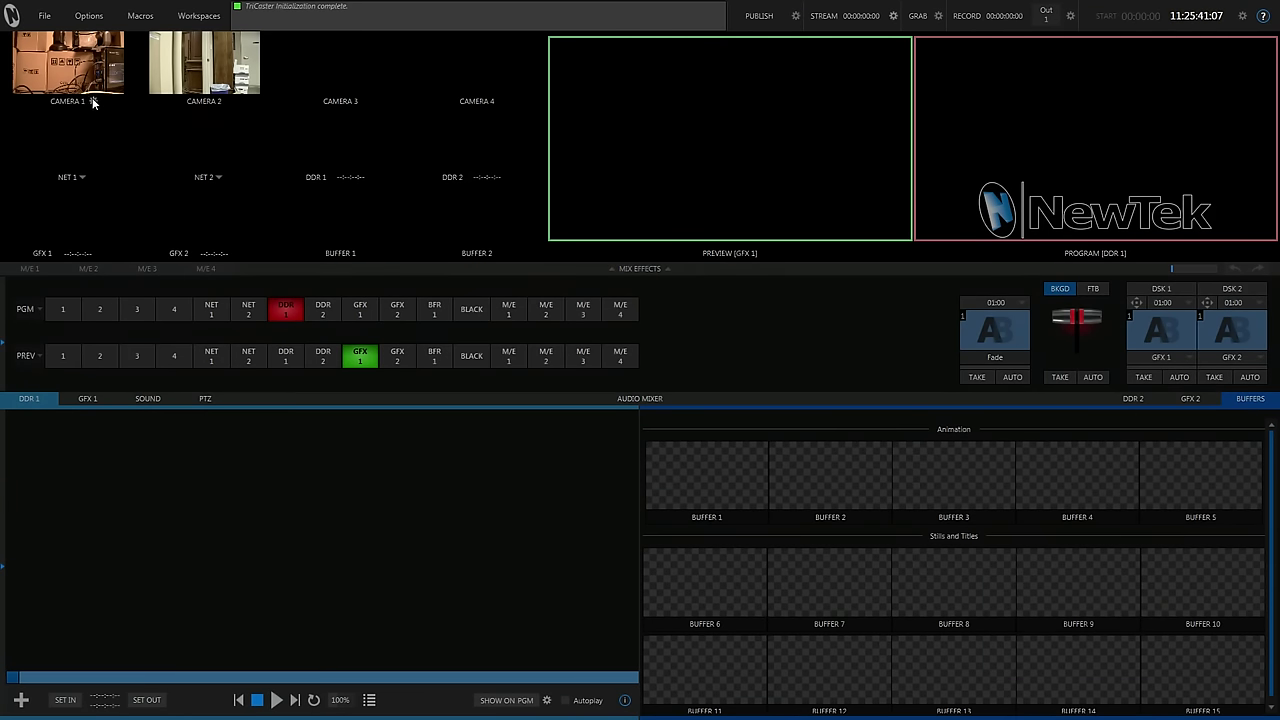
Configure Camera 1's PTZ control as Sony (RS232) on COM2 and enable it.
{"action": "left_click", "coordinate": [93, 102]}
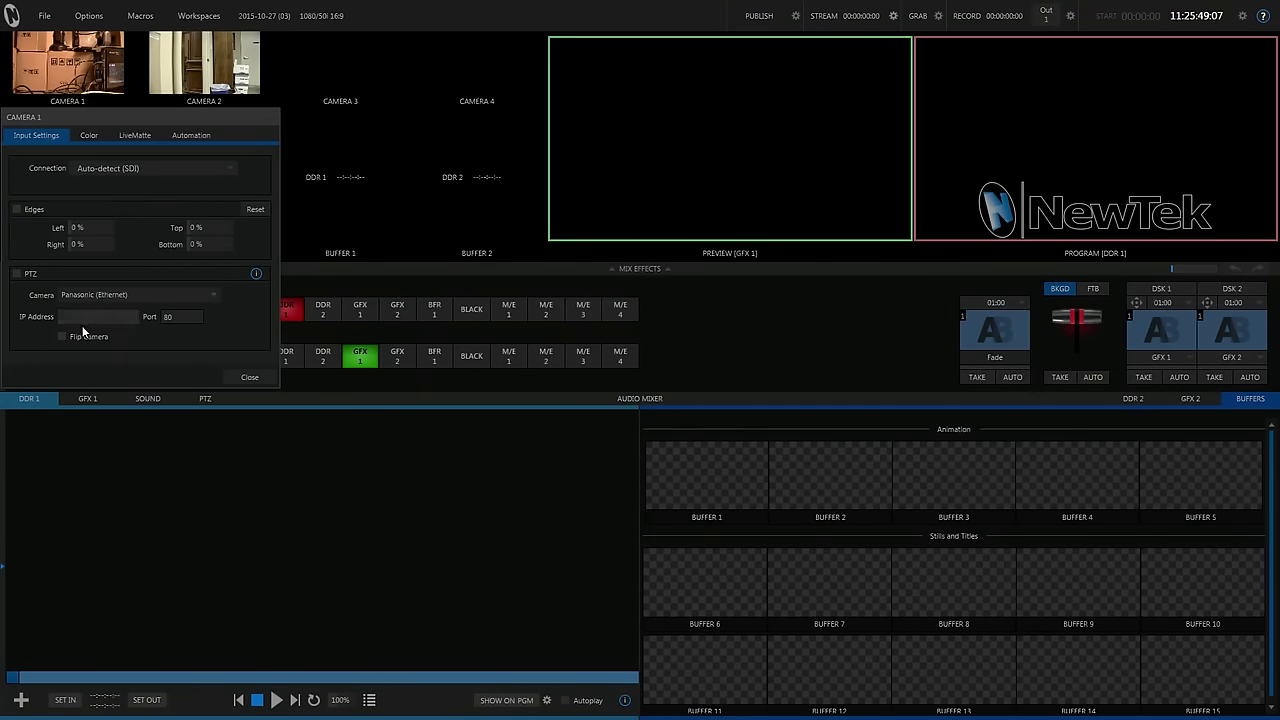
{"action": "left_click", "coordinate": [101, 295]}
{"action": "mouse_move", "coordinate": [95, 332]}
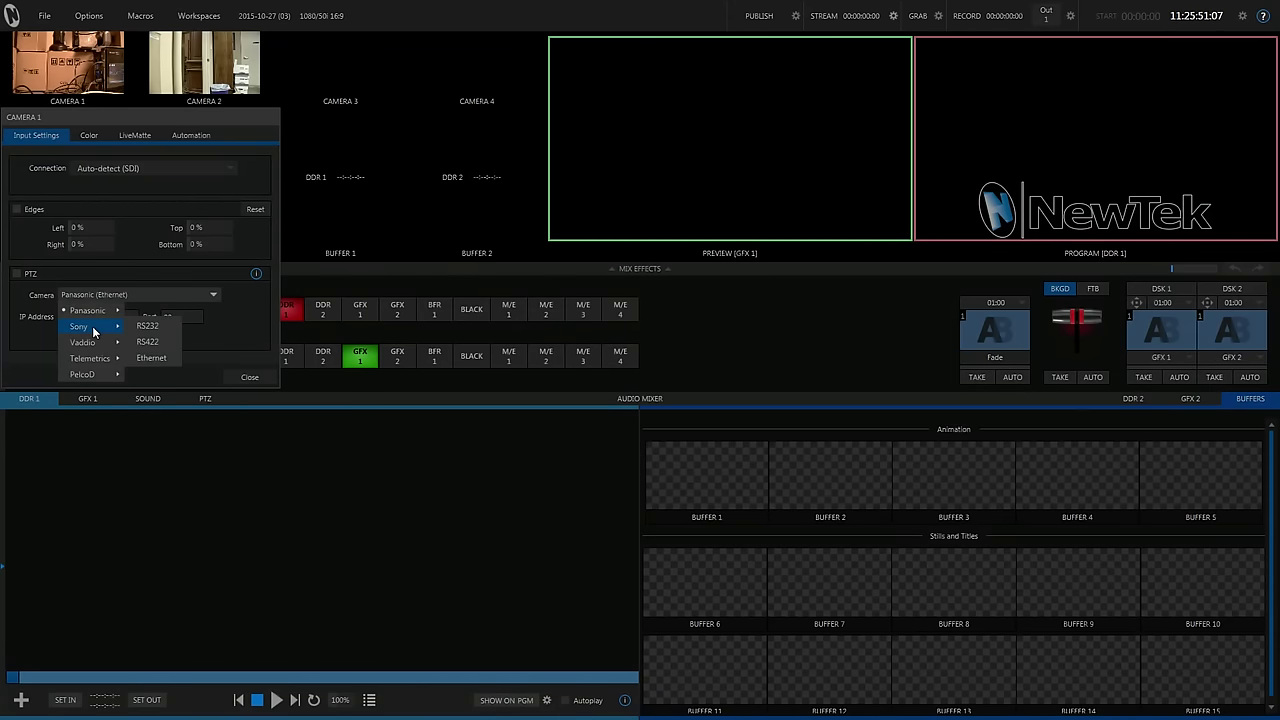
{"action": "left_click", "coordinate": [158, 327]}
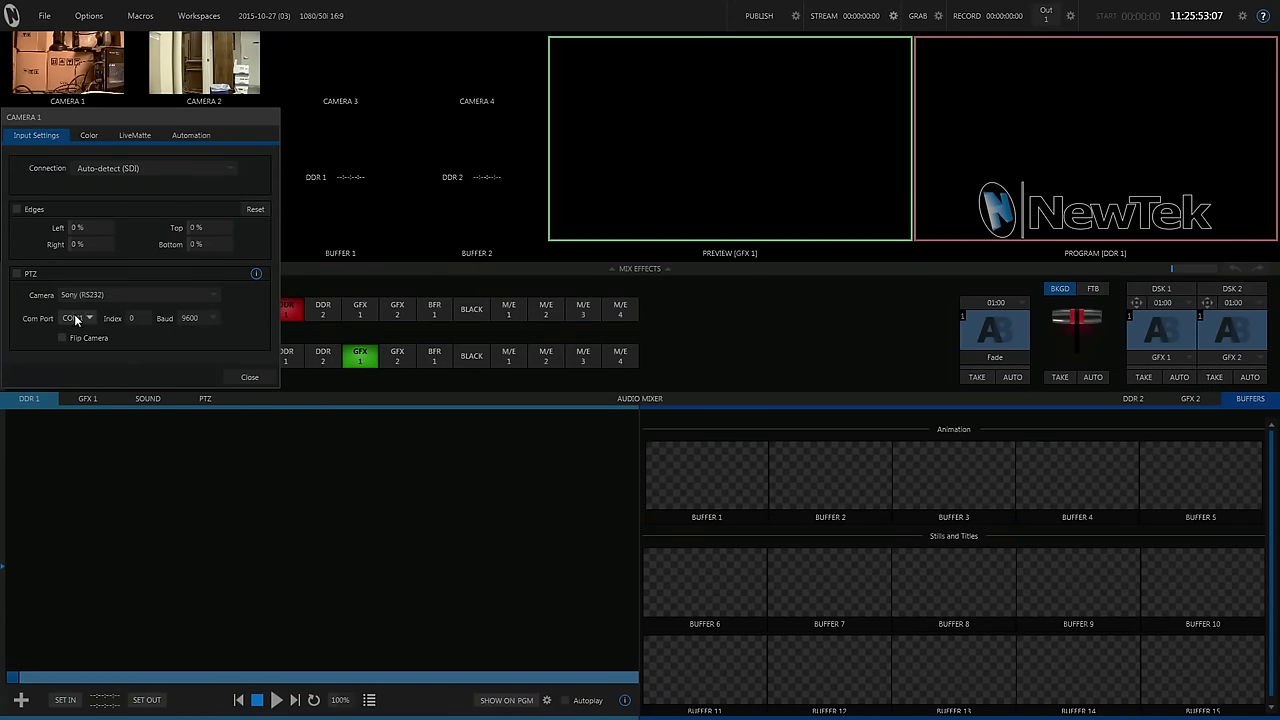
{"action": "left_click", "coordinate": [88, 318]}
{"action": "left_click", "coordinate": [77, 349]}
{"action": "left_click", "coordinate": [16, 273]}
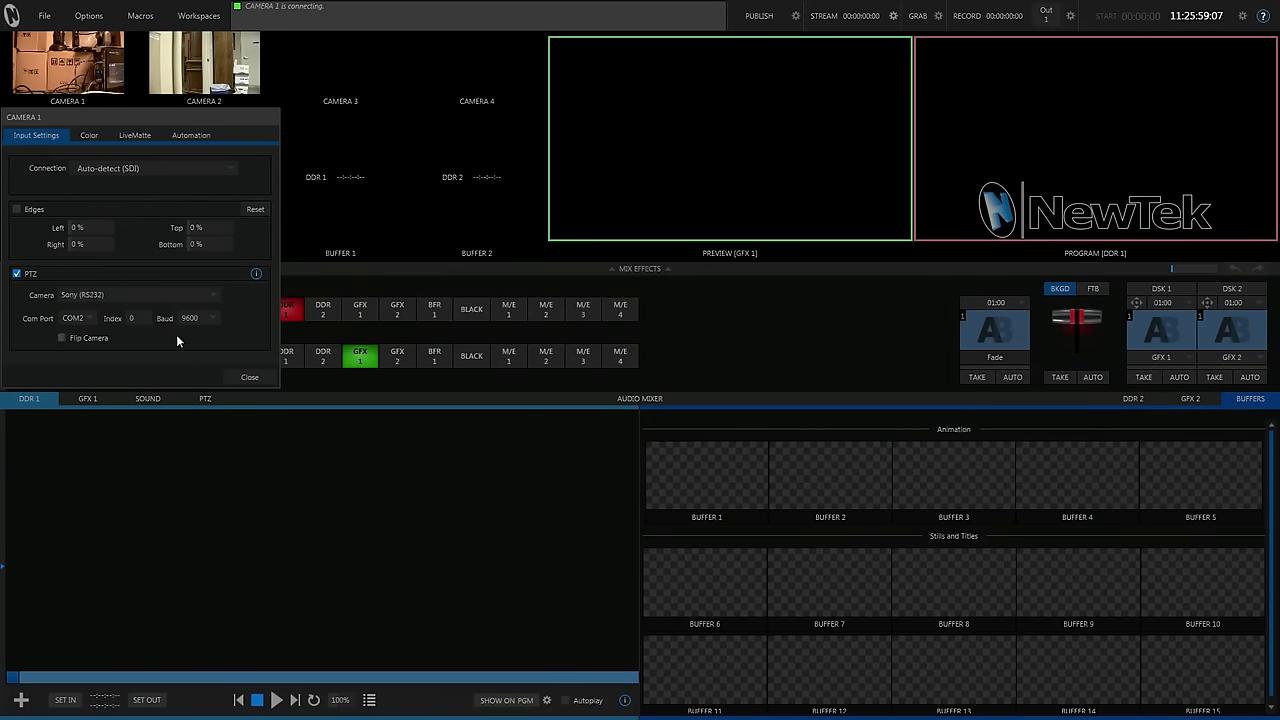
{"action": "left_click", "coordinate": [245, 377]}
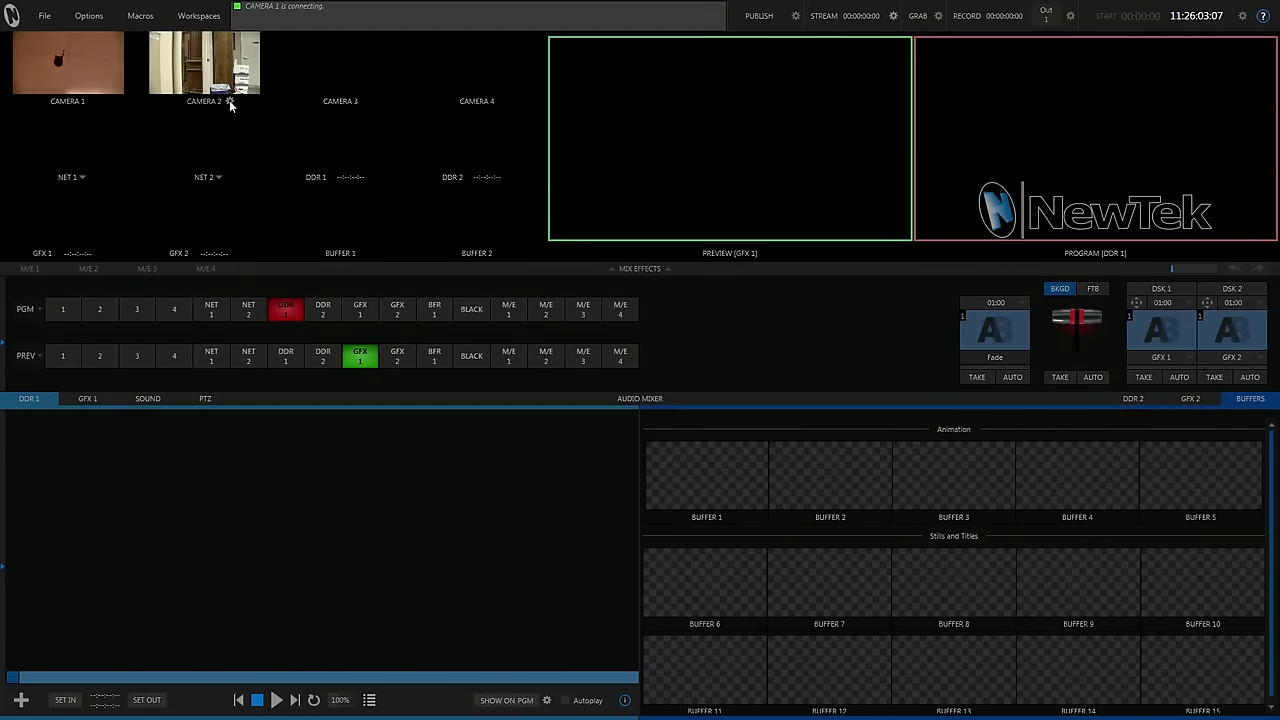
Set Camera 2's PTZ camera type to Sony (RS232) on COM1, leaving its PTZ control disabled.
{"action": "left_click", "coordinate": [229, 100]}
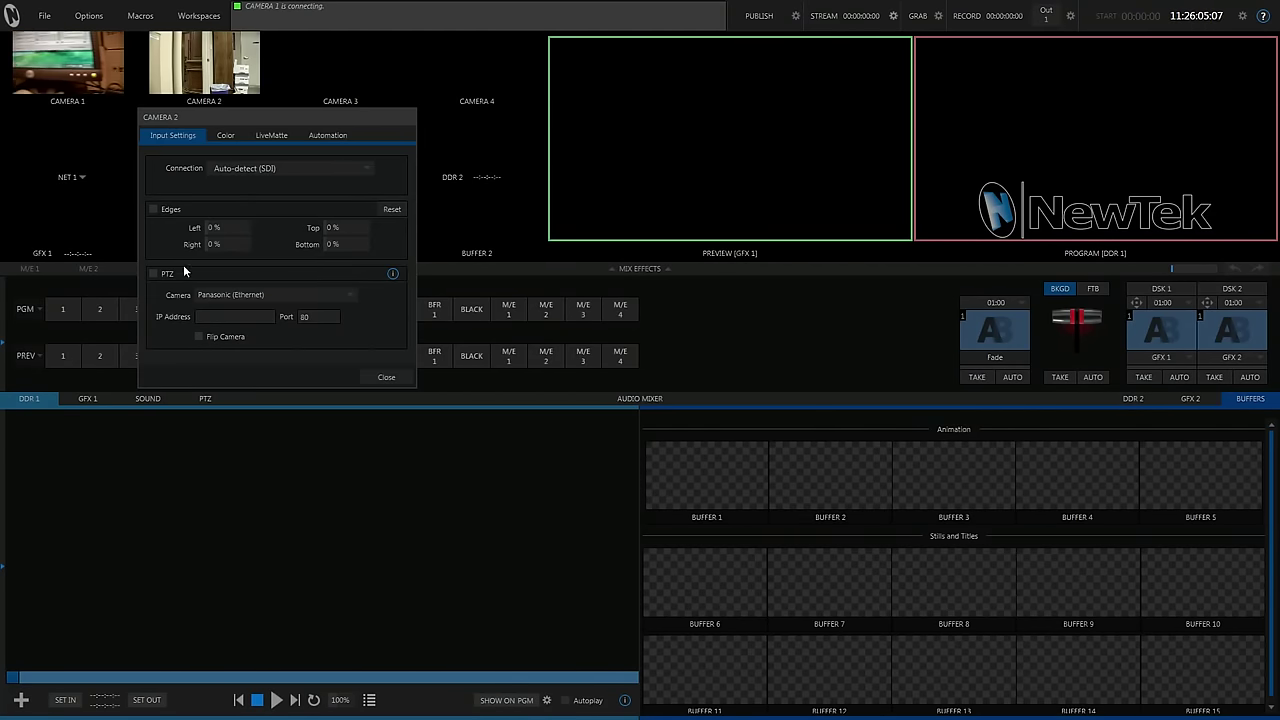
{"action": "left_click", "coordinate": [214, 295]}
{"action": "mouse_move", "coordinate": [215, 327]}
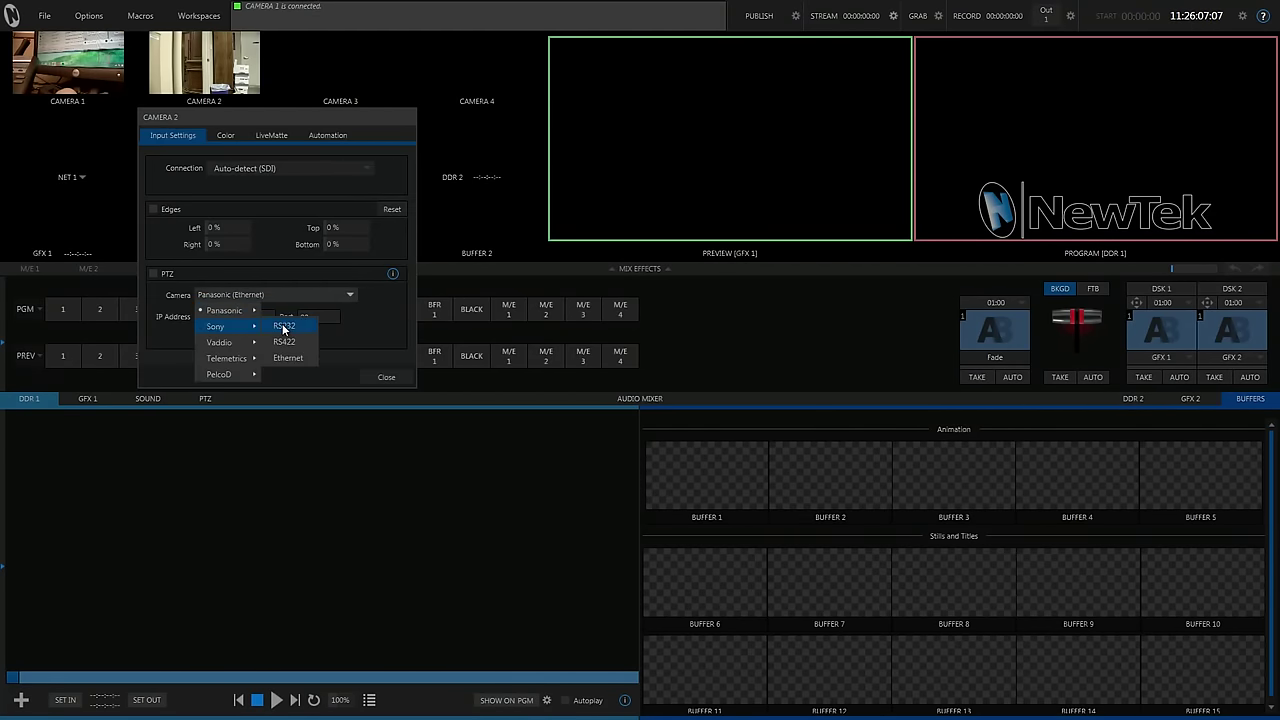
{"action": "left_click", "coordinate": [282, 326]}
{"action": "left_click", "coordinate": [222, 318]}
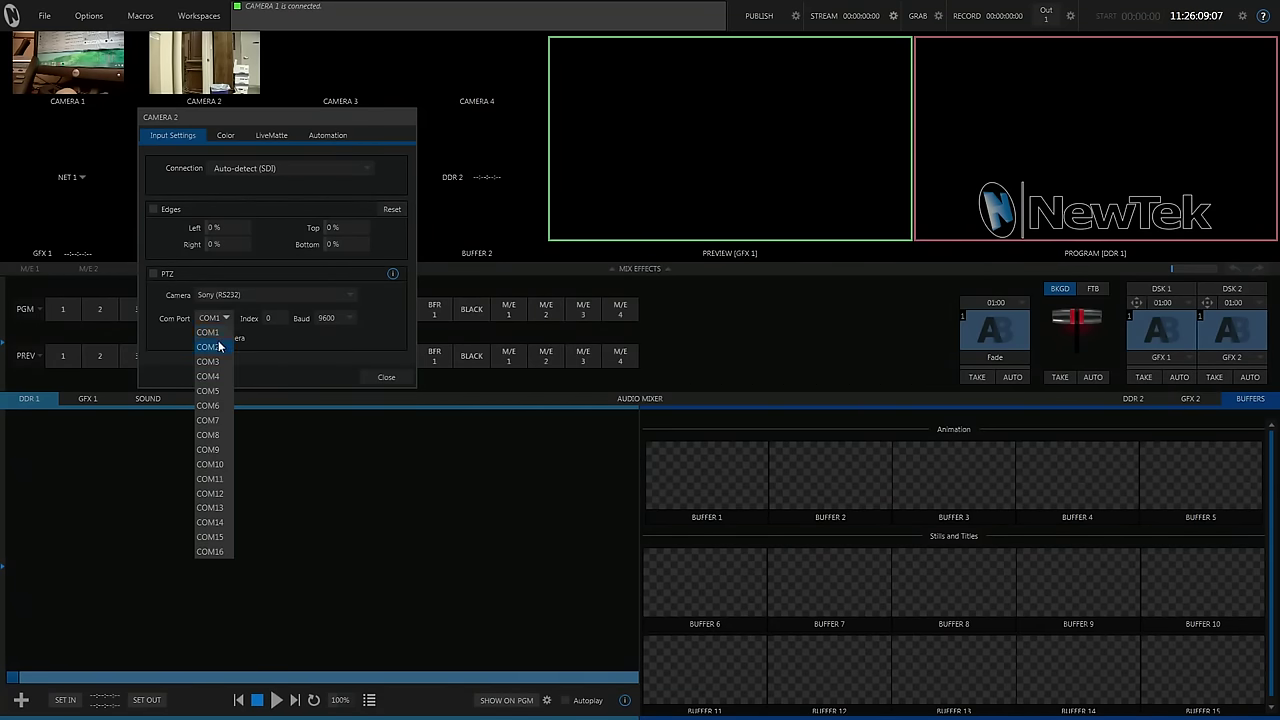
{"action": "left_click", "coordinate": [215, 335]}
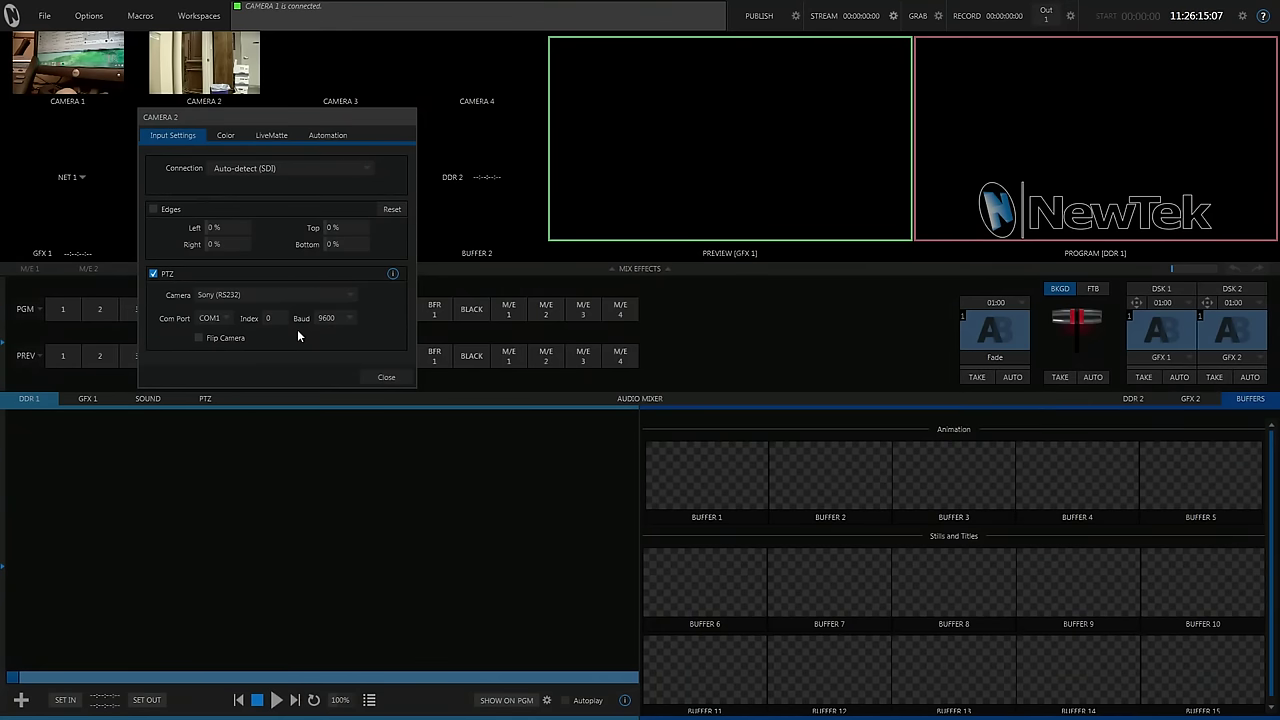
{"action": "left_click", "coordinate": [155, 275]}
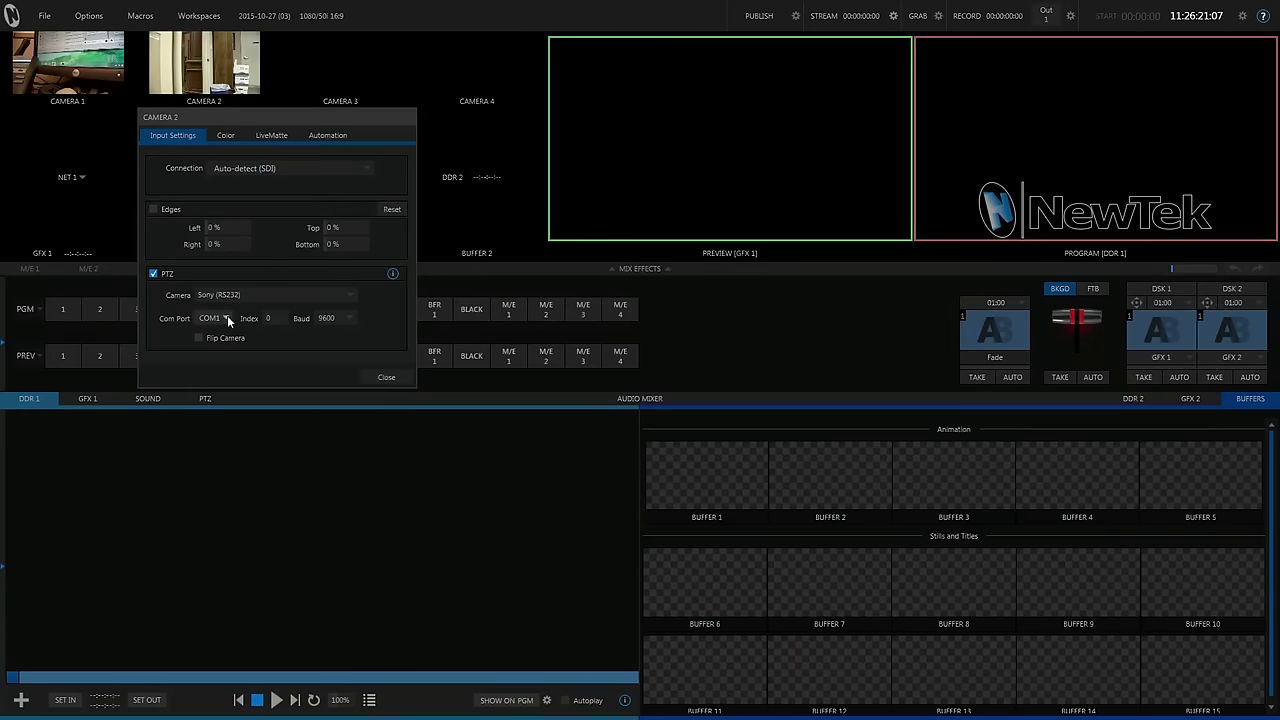
{"action": "left_click", "coordinate": [369, 378]}
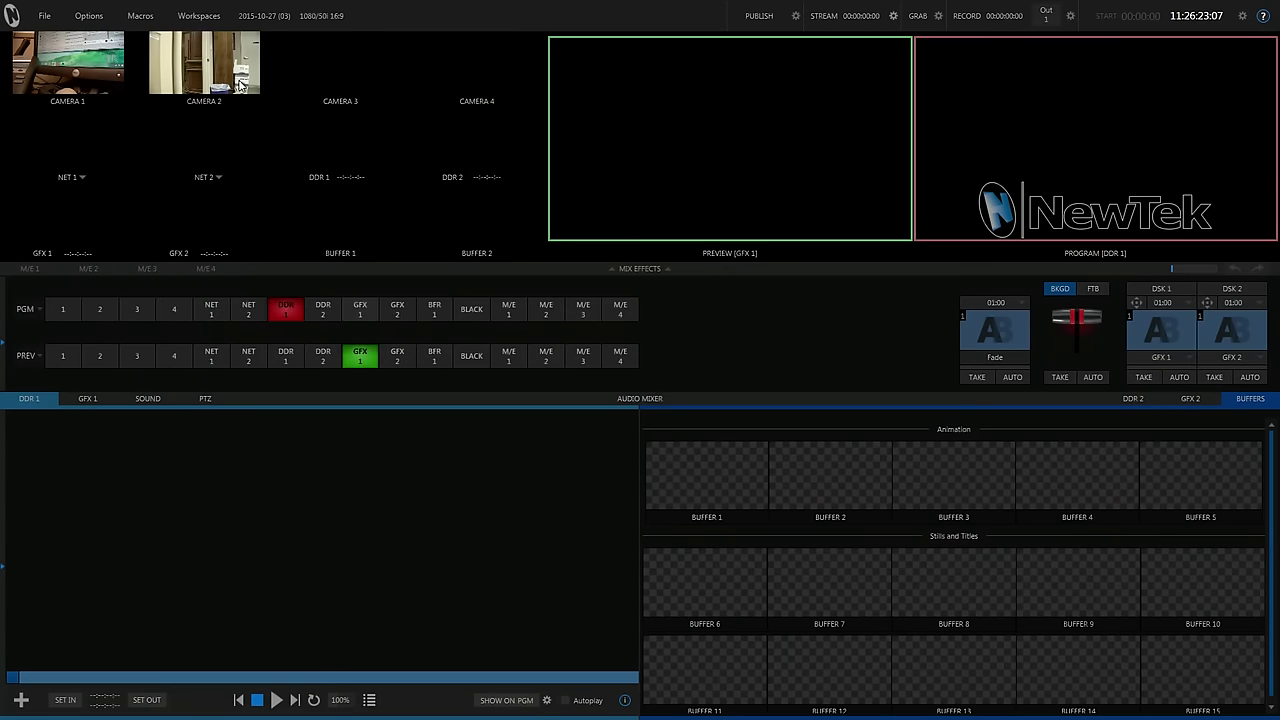
Reopen Camera 2's input settings, set its com port to COM3 and enable PTZ control.
{"action": "left_click", "coordinate": [230, 101]}
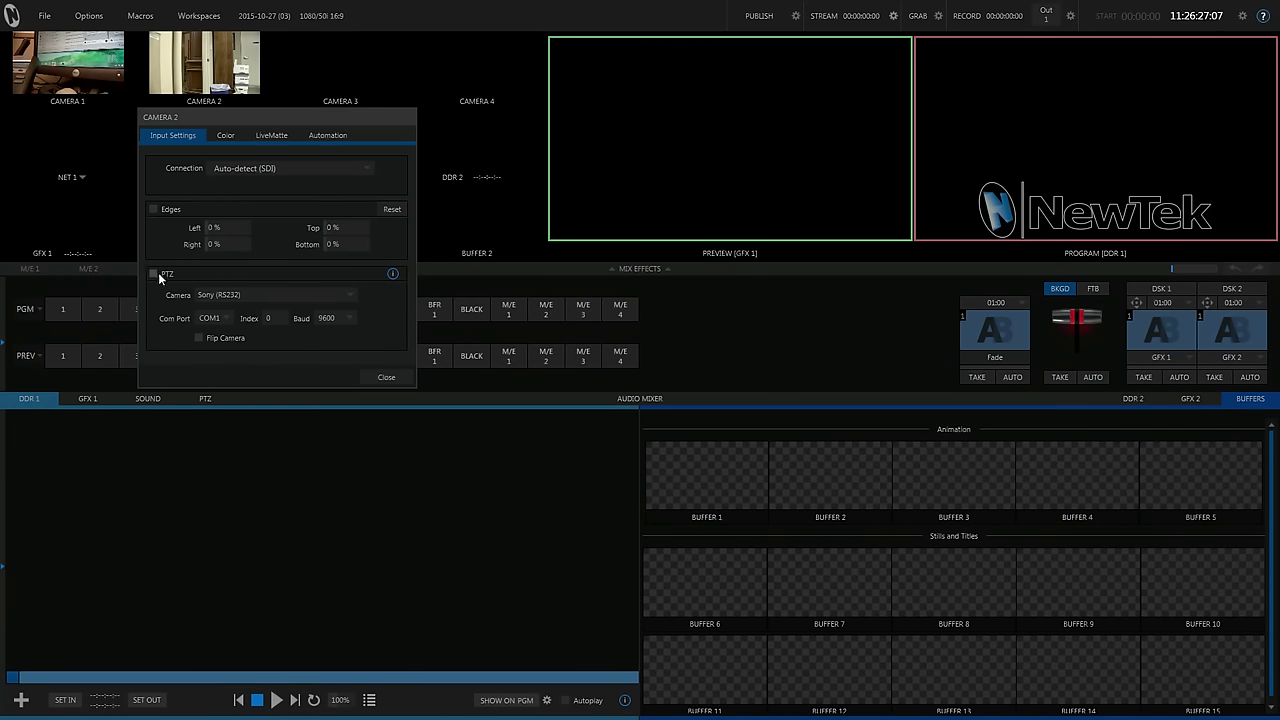
{"action": "left_click", "coordinate": [228, 318]}
{"action": "left_click", "coordinate": [220, 368]}
{"action": "left_click", "coordinate": [153, 273]}
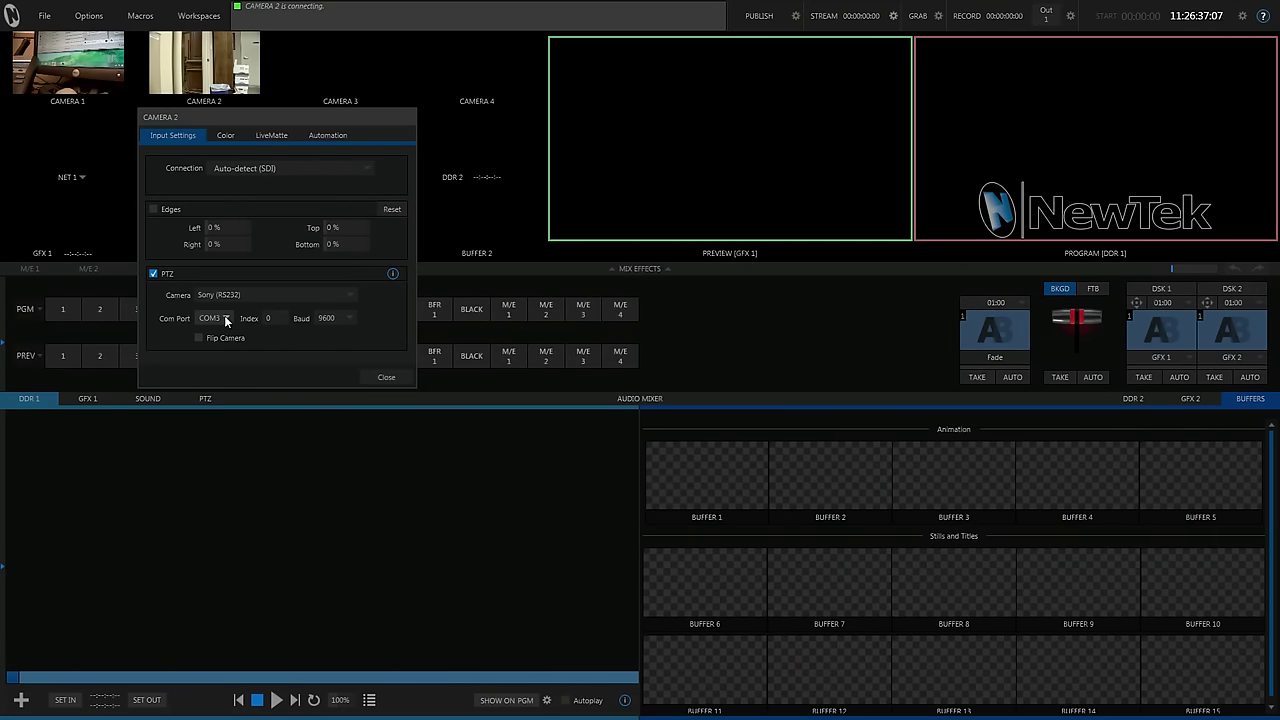
Change Camera 2's com port to COM1 and close its settings.
{"action": "left_click", "coordinate": [226, 320]}
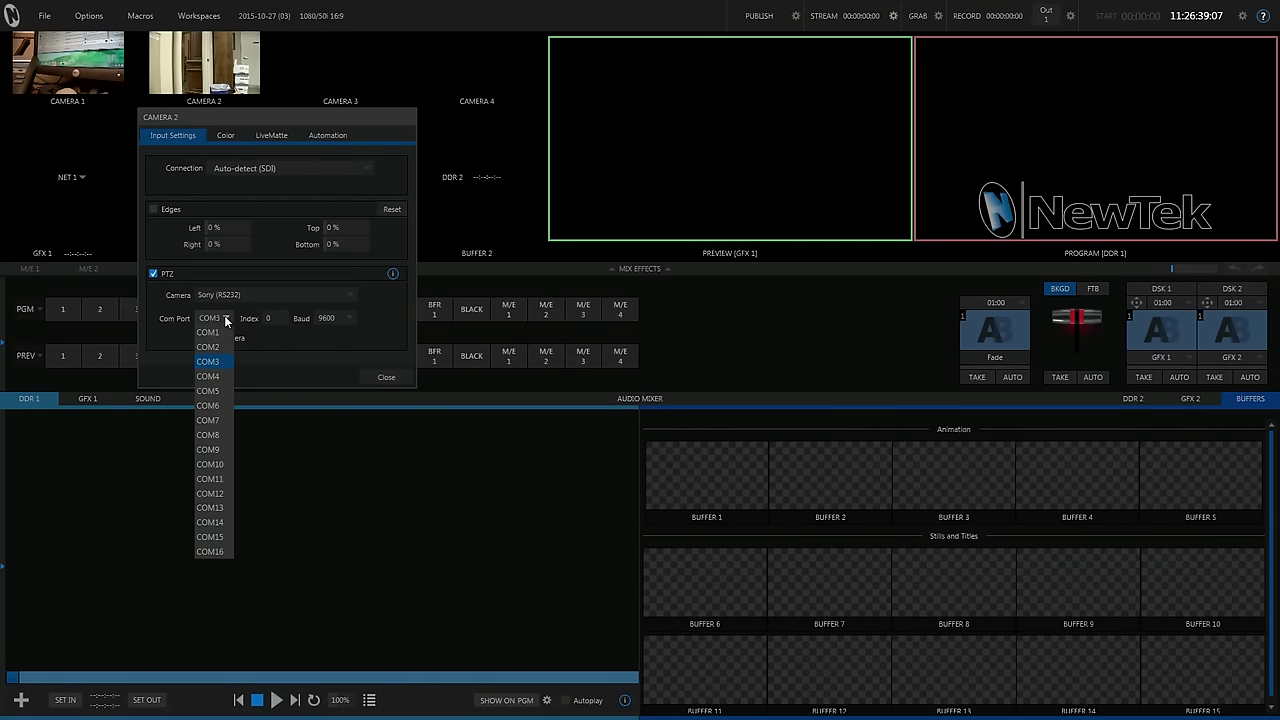
{"action": "left_click", "coordinate": [216, 333]}
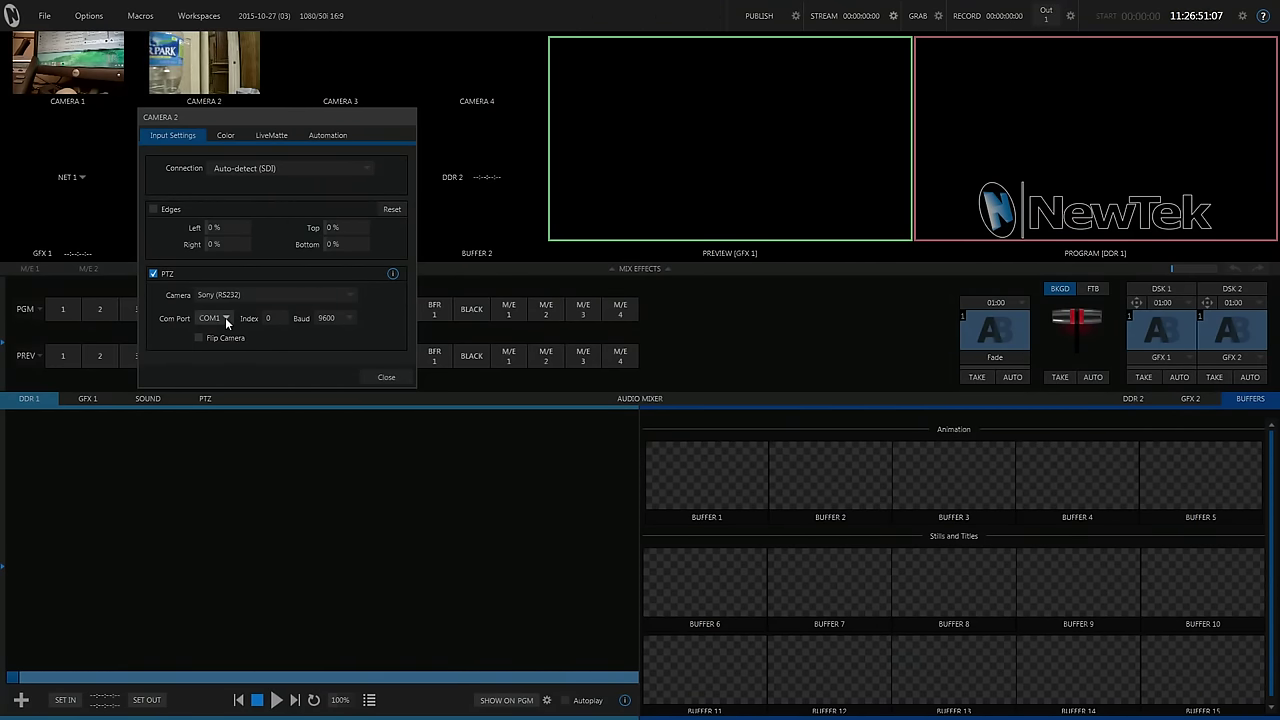
{"action": "left_click", "coordinate": [386, 378]}
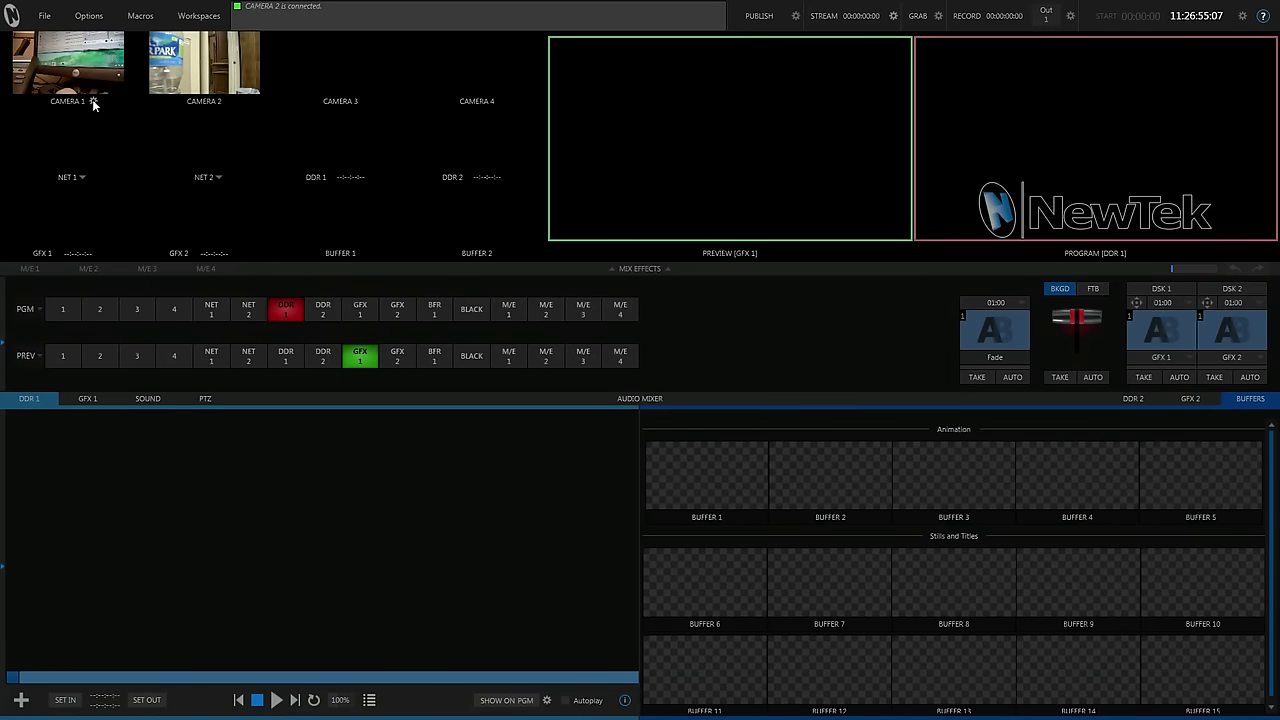
Aim Camera 1 at the monitor and cardboard boxes for PTZ preset 1 and update the preset's snapshot.
{"action": "left_click", "coordinate": [204, 398]}
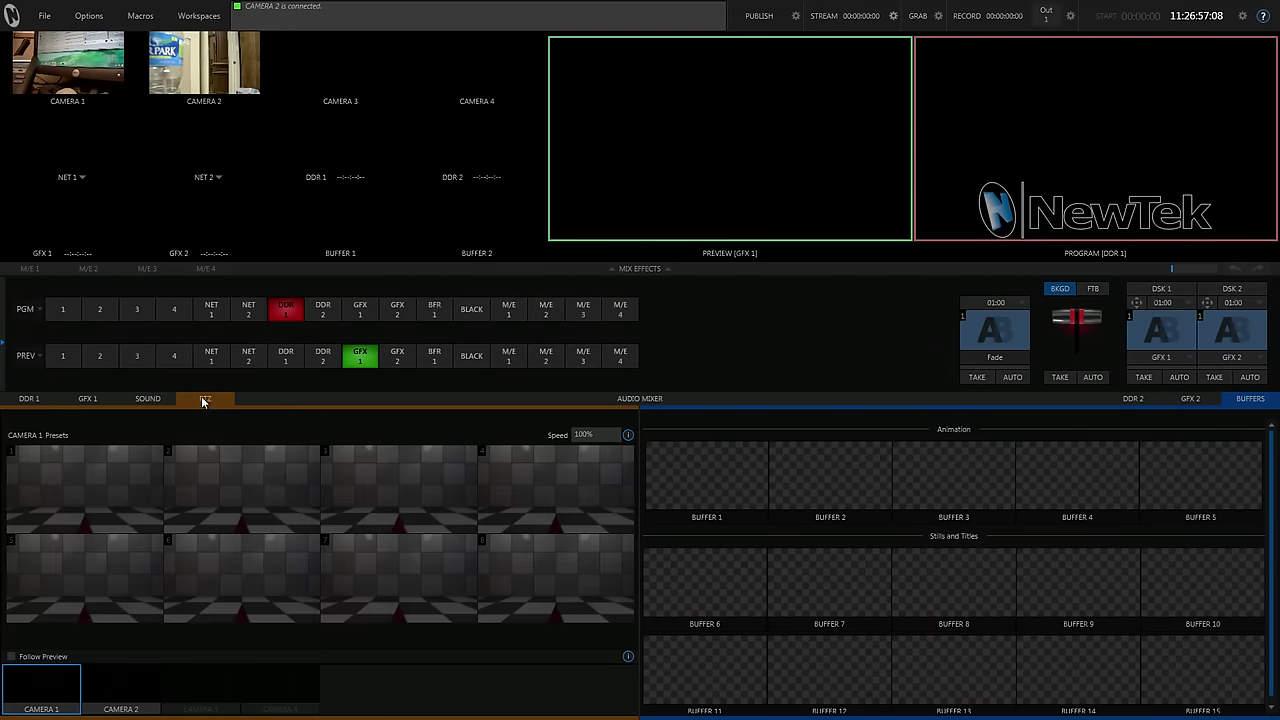
{"action": "left_click", "coordinate": [155, 453]}
{"action": "left_click_drag", "start_coordinate": [262, 519], "coordinate": [343, 533]}
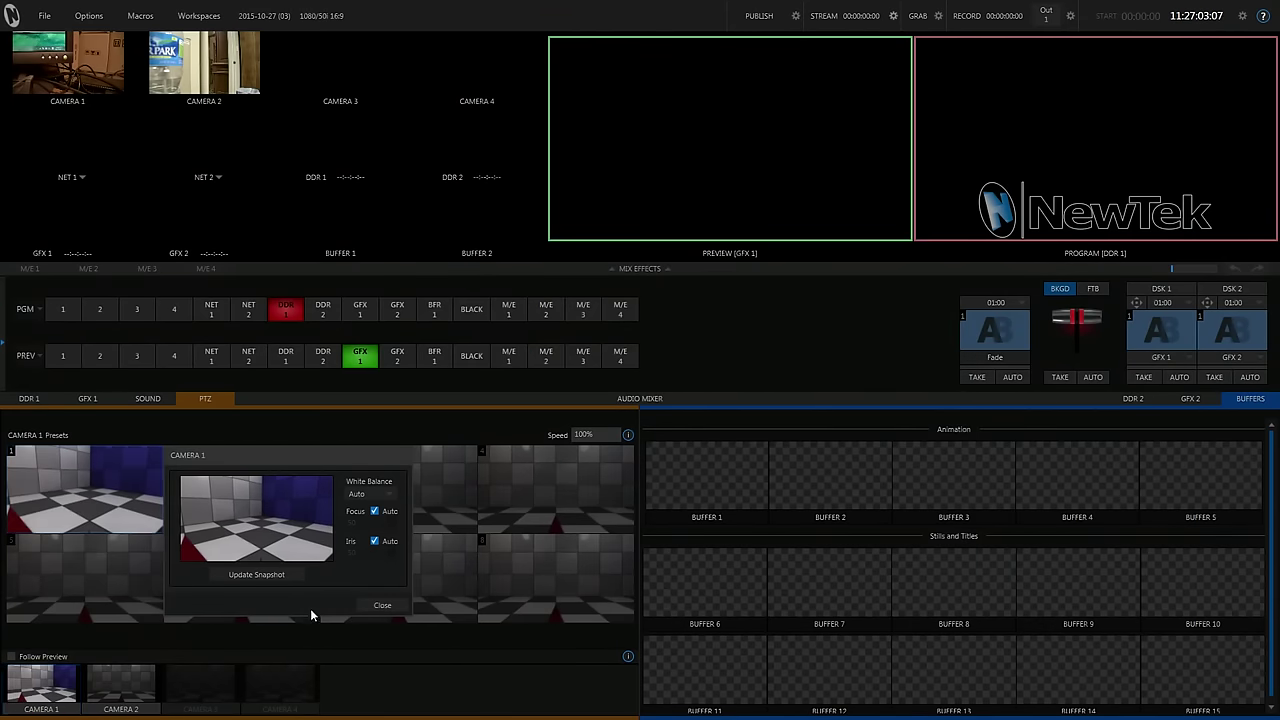
{"action": "left_click_drag", "start_coordinate": [264, 543], "coordinate": [286, 523]}
{"action": "left_click", "coordinate": [252, 576]}
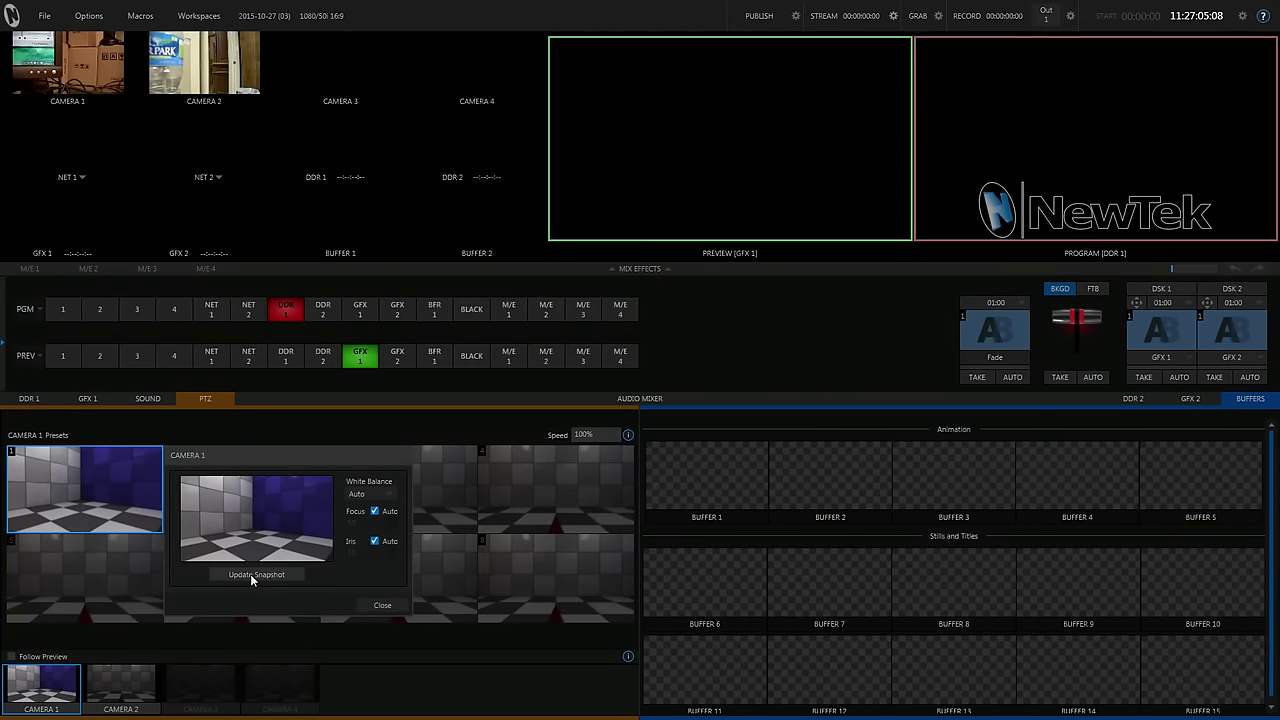
{"action": "left_click", "coordinate": [376, 605]}
Aim Camera 1 at a different part of the desk for PTZ preset 2 and update its snapshot.
{"action": "left_click", "coordinate": [310, 452]}
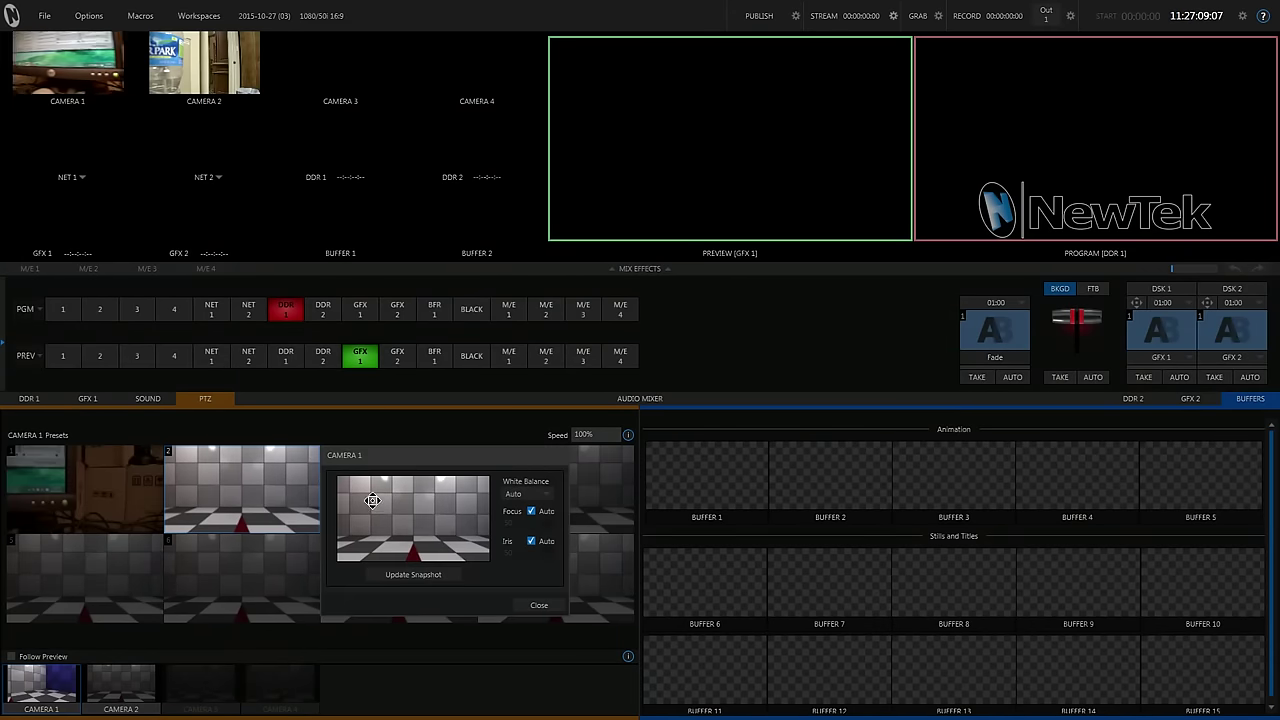
{"action": "left_click_drag", "start_coordinate": [422, 515], "coordinate": [368, 515]}
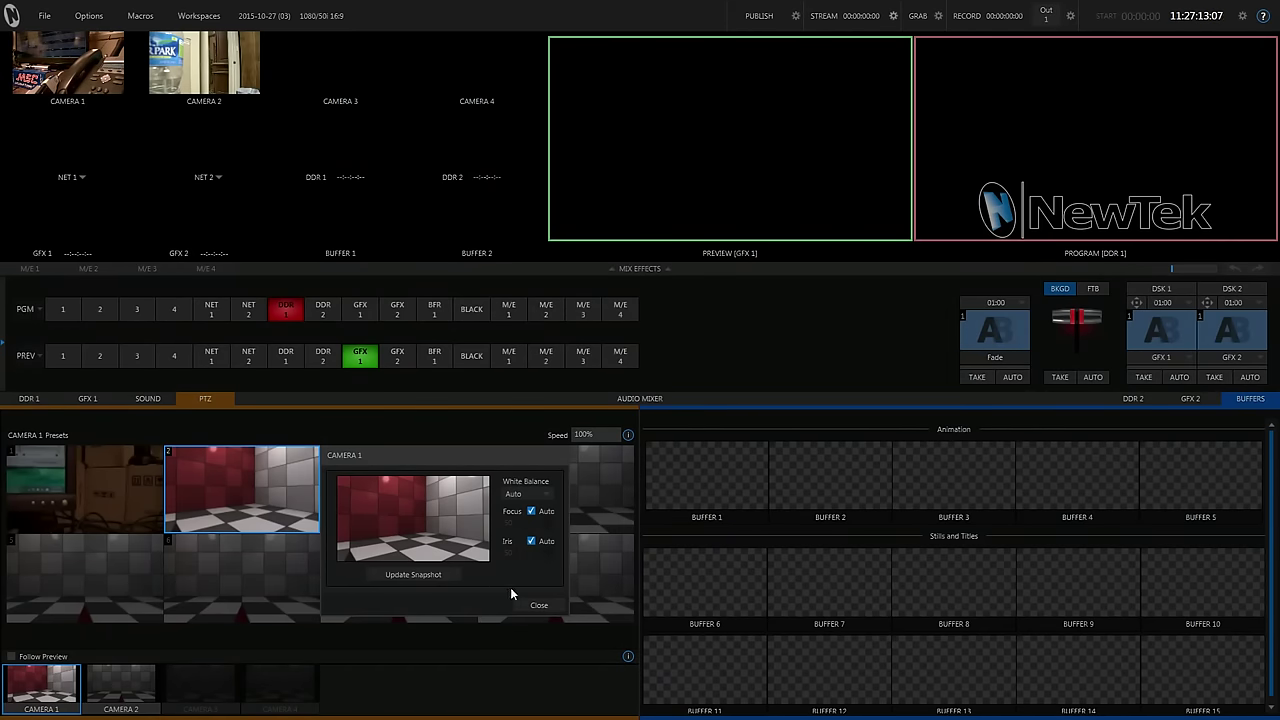
{"action": "left_click_drag", "start_coordinate": [465, 524], "coordinate": [446, 484]}
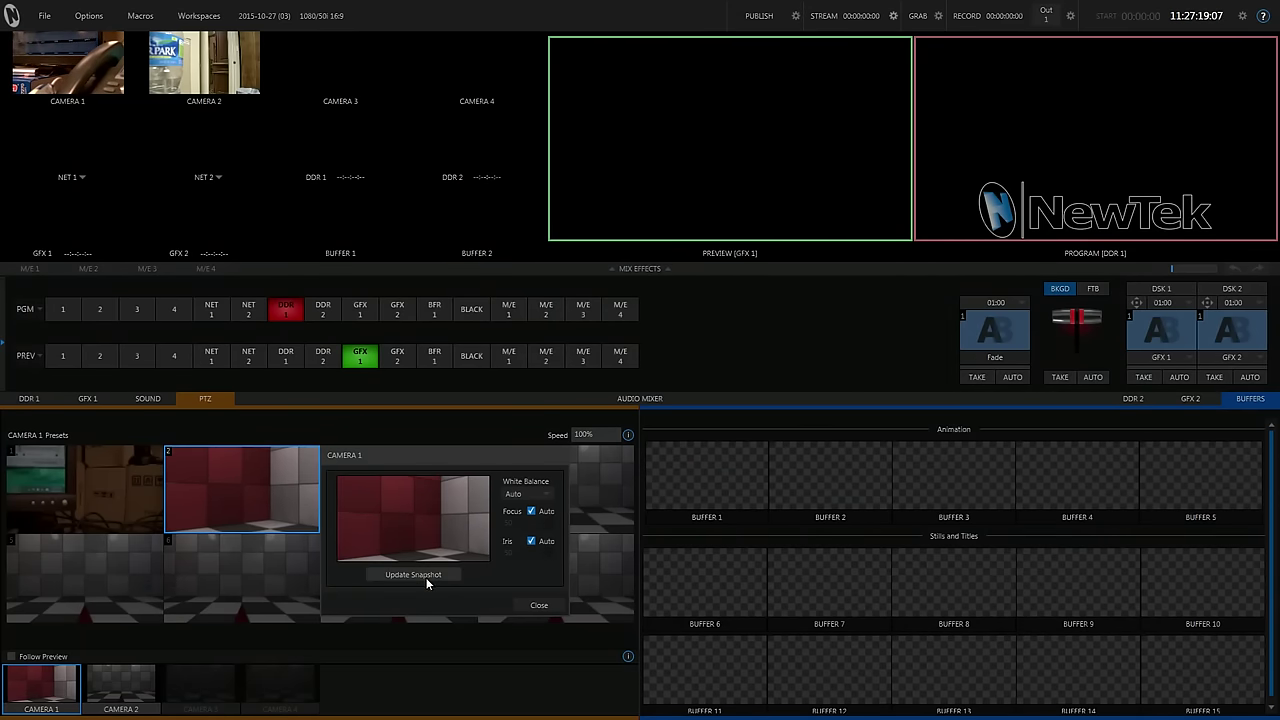
{"action": "left_click", "coordinate": [427, 577]}
{"action": "left_click", "coordinate": [540, 606]}
Aim and zoom Camera 1 onto the wall fixture for PTZ preset 3 and update its snapshot.
{"action": "left_click", "coordinate": [414, 488]}
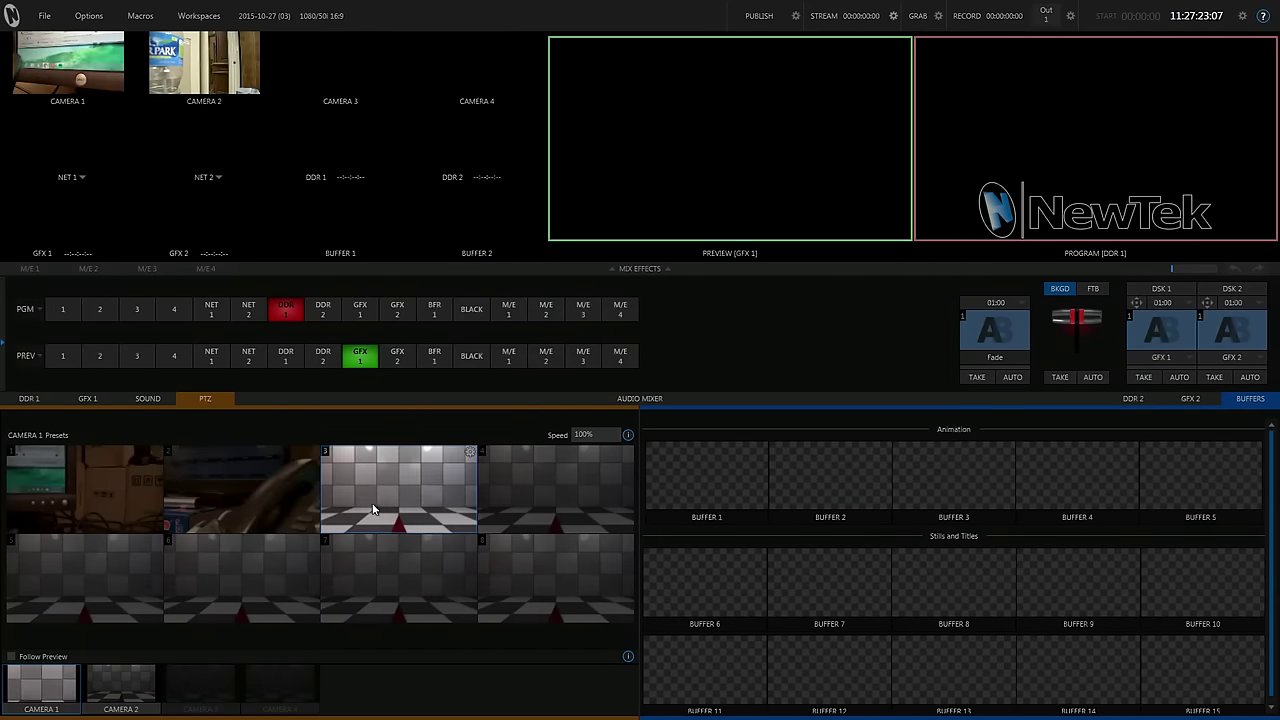
{"action": "left_click", "coordinate": [470, 452]}
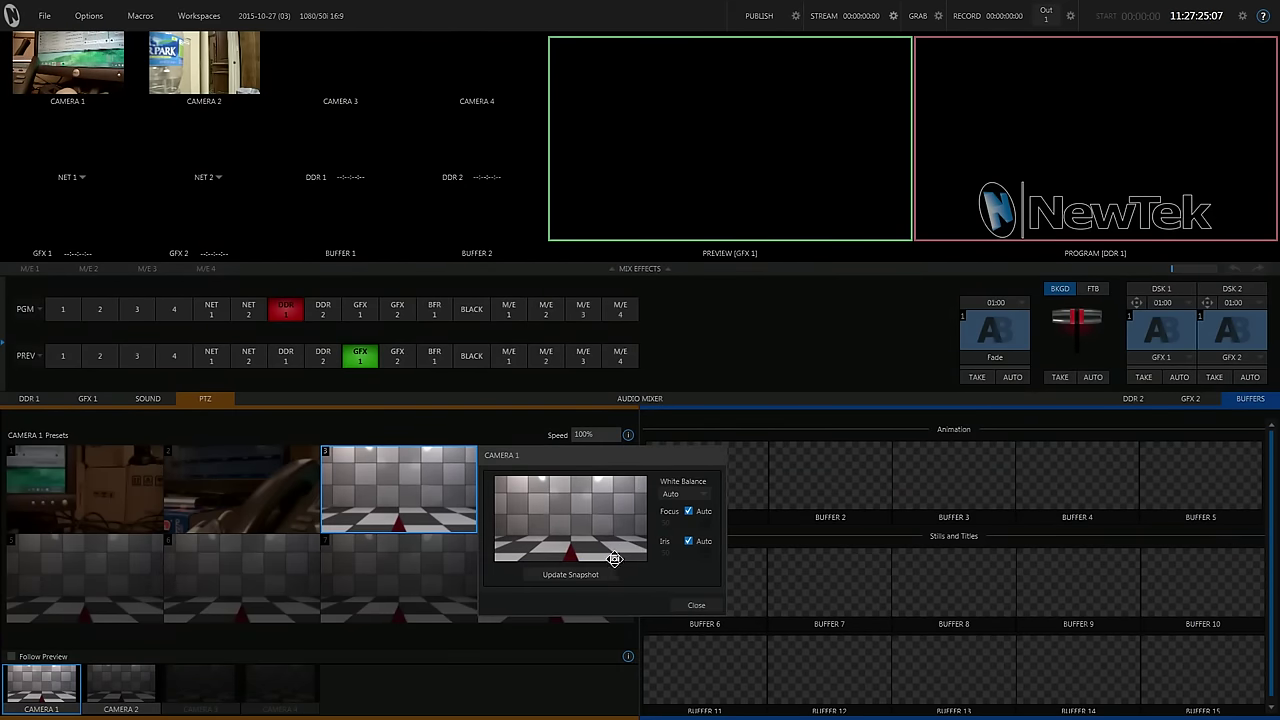
{"action": "left_click_drag", "start_coordinate": [596, 551], "coordinate": [604, 517]}
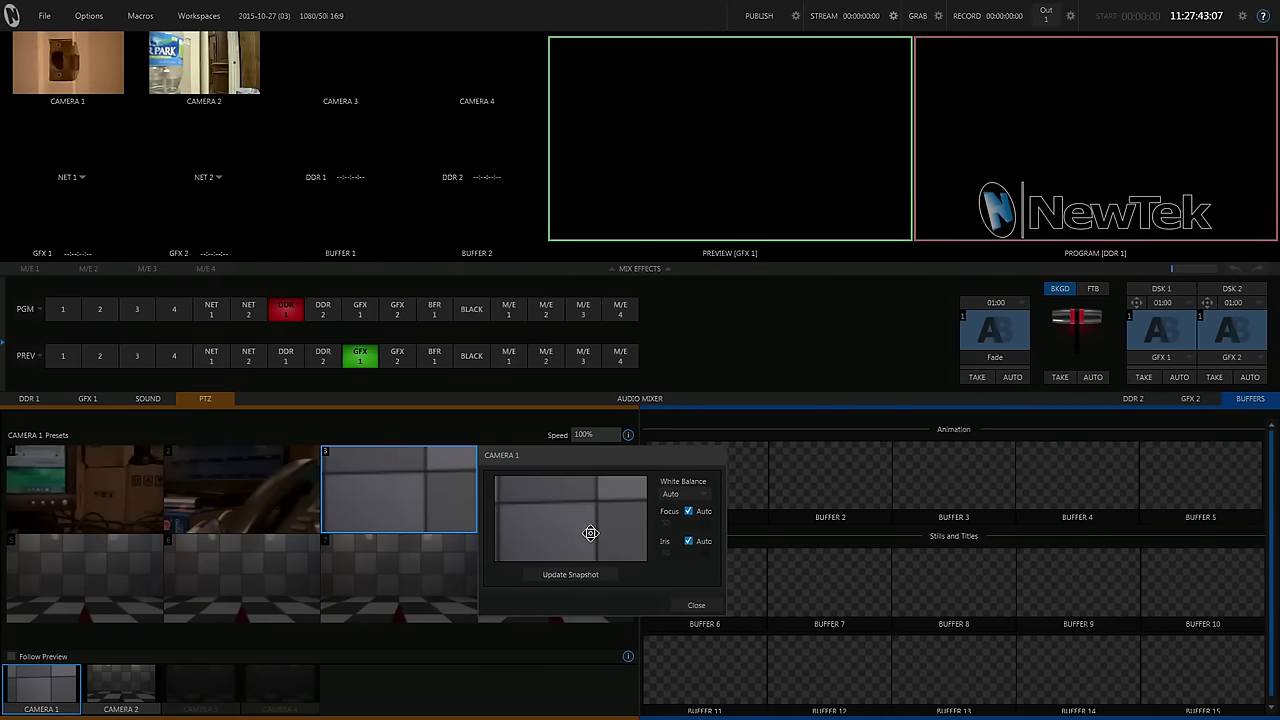
{"action": "left_click", "coordinate": [597, 576]}
{"action": "left_click", "coordinate": [694, 606]}
Test Camera 1's stored positions by recalling preset 2, followed by preset 1.
{"action": "left_click", "coordinate": [226, 479]}
{"action": "left_click", "coordinate": [79, 477]}
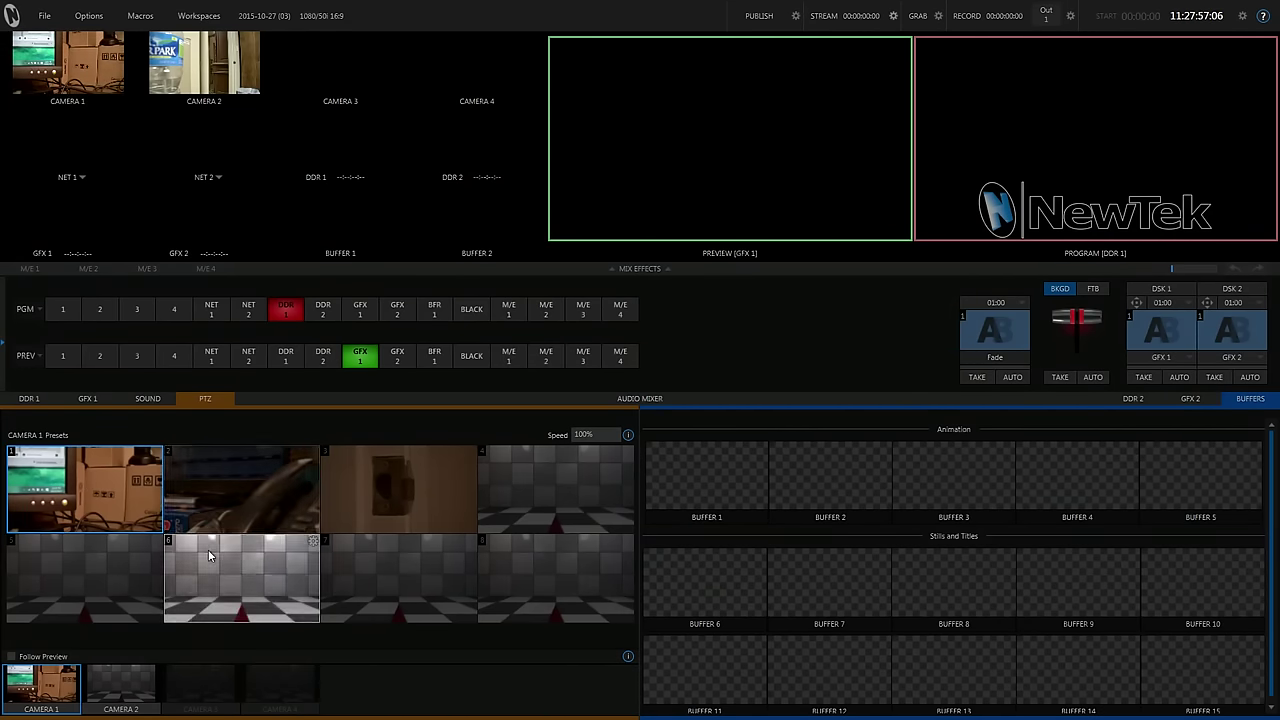
Aim Camera 2 at the door and office chair for PTZ preset 1 and update the preset's snapshot.
{"action": "left_click", "coordinate": [122, 694]}
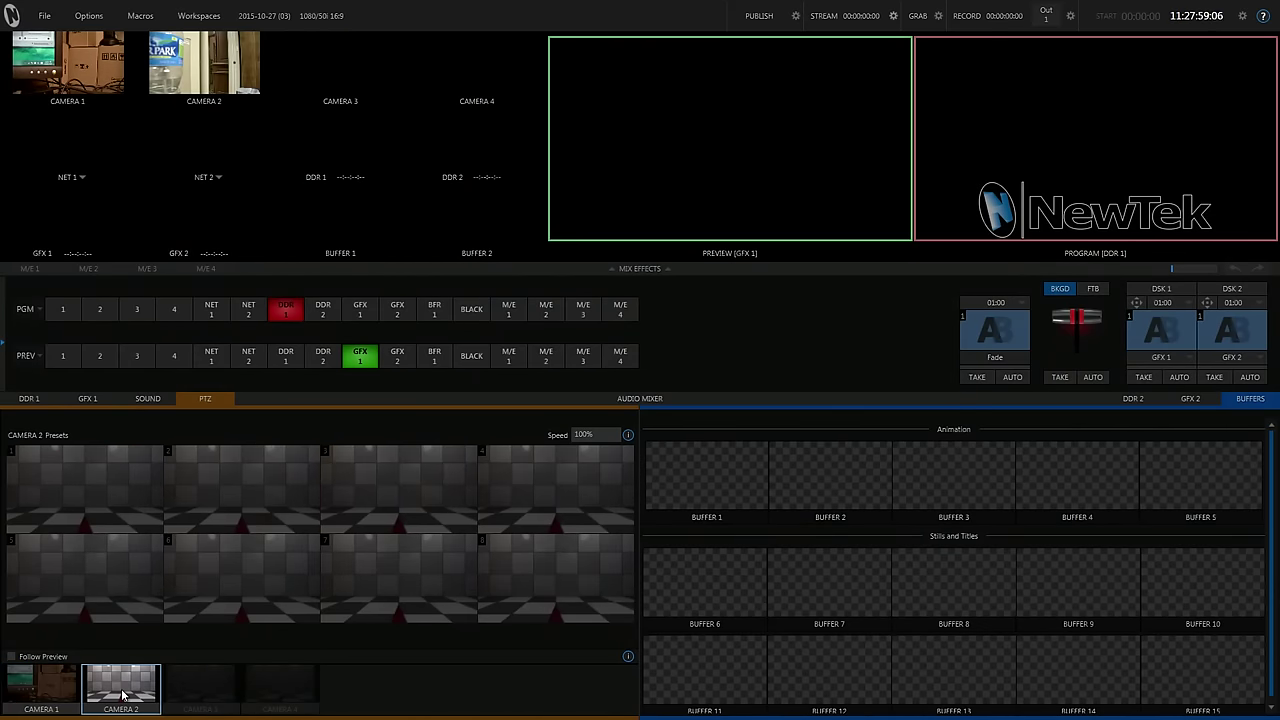
{"action": "left_click", "coordinate": [157, 454]}
{"action": "left_click_drag", "start_coordinate": [201, 502], "coordinate": [317, 537]}
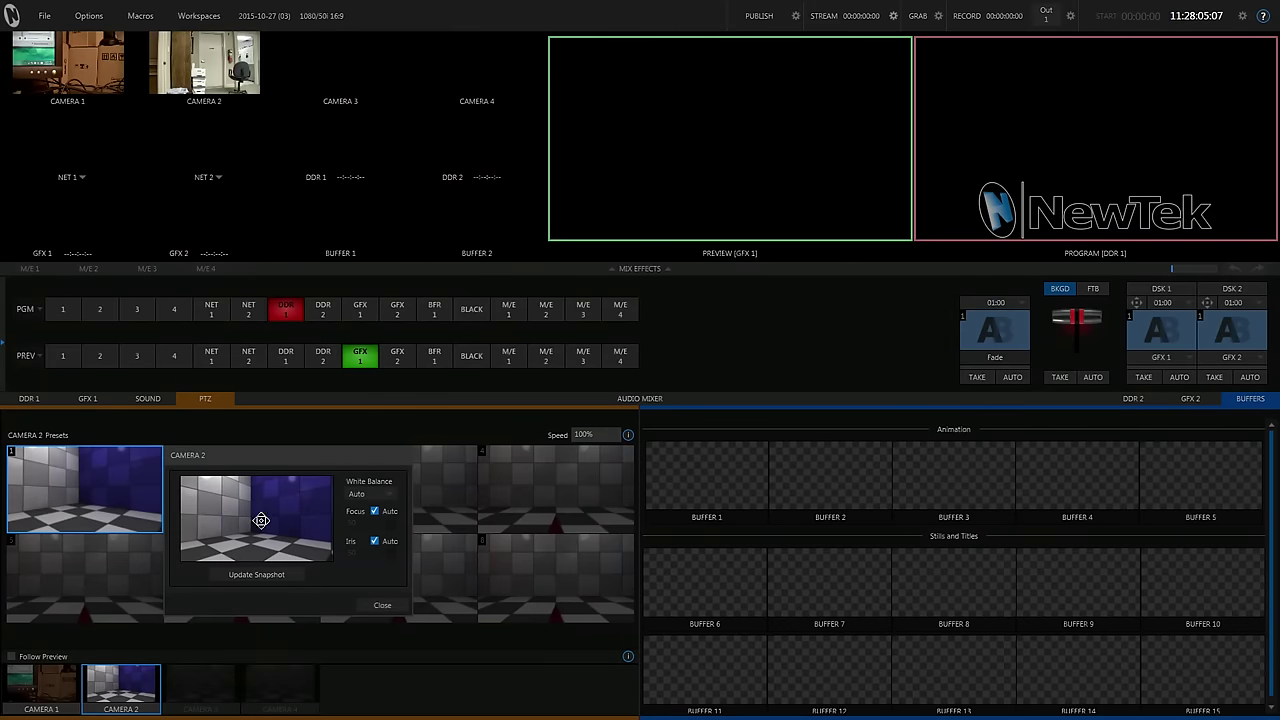
{"action": "left_click", "coordinate": [264, 575]}
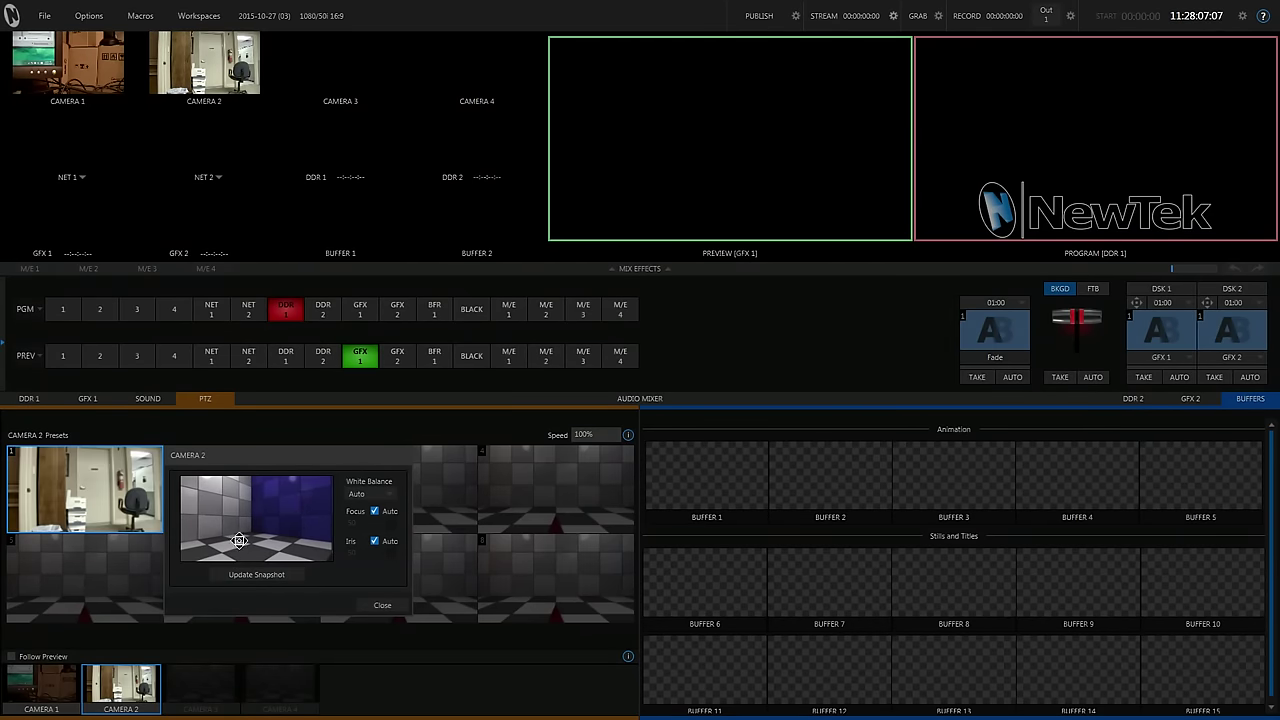
{"action": "left_click", "coordinate": [382, 605]}
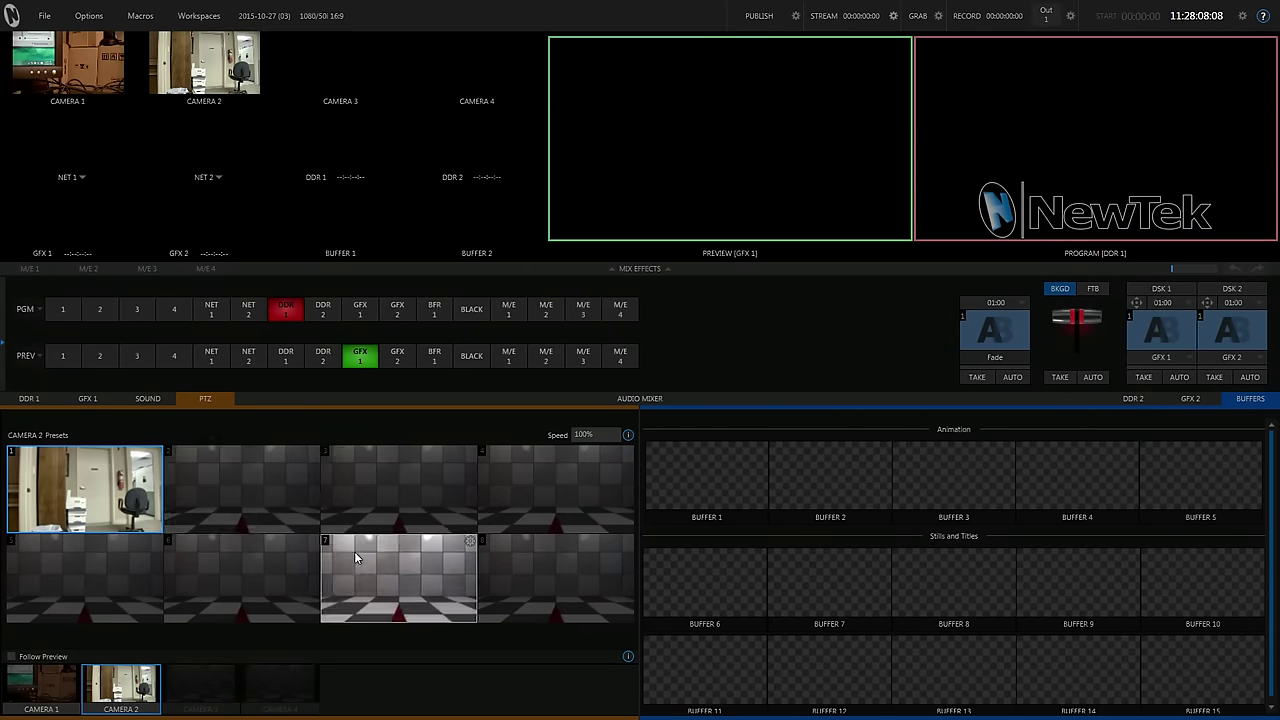
Aim Camera 2 at the wooden cabinet for PTZ preset 2 and update its snapshot.
{"action": "left_click", "coordinate": [315, 453]}
{"action": "left_click_drag", "start_coordinate": [424, 512], "coordinate": [403, 494]}
{"action": "left_click", "coordinate": [432, 575]}
{"action": "left_click", "coordinate": [541, 605]}
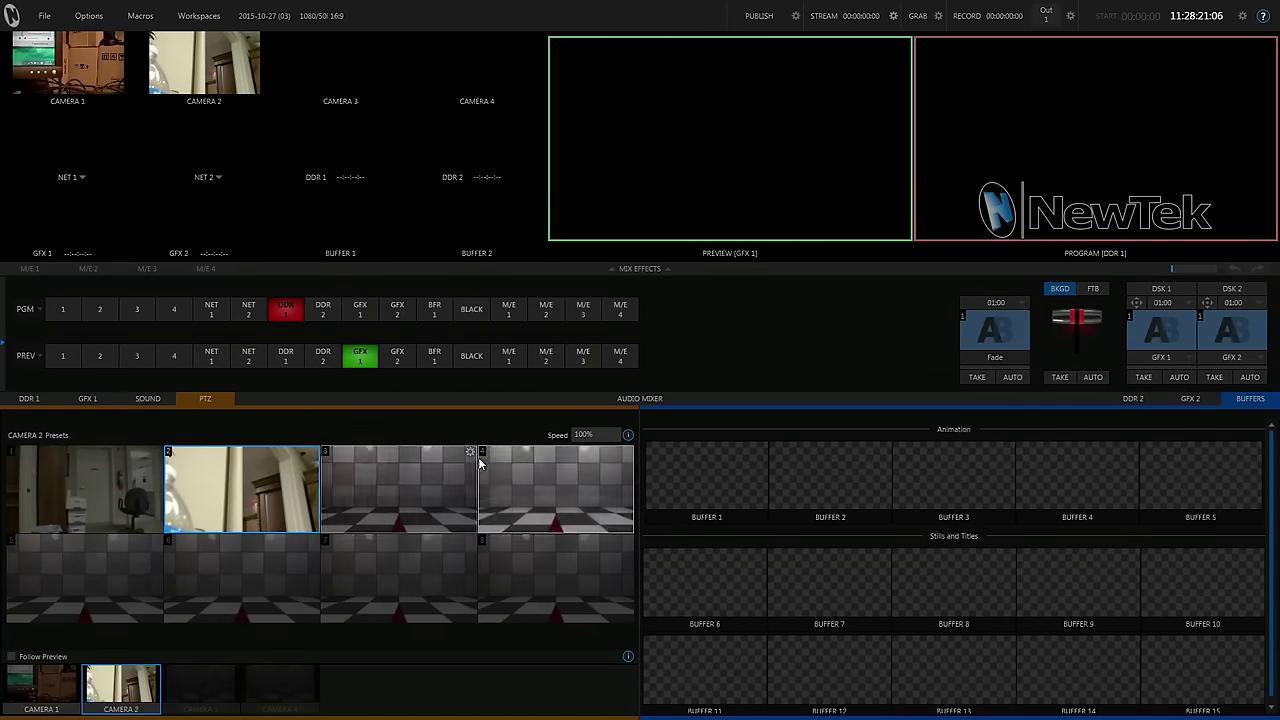
Aim Camera 2 down at the open cardboard box for PTZ preset 3 and update its snapshot.
{"action": "left_click", "coordinate": [471, 450]}
{"action": "left_click_drag", "start_coordinate": [580, 521], "coordinate": [607, 534]}
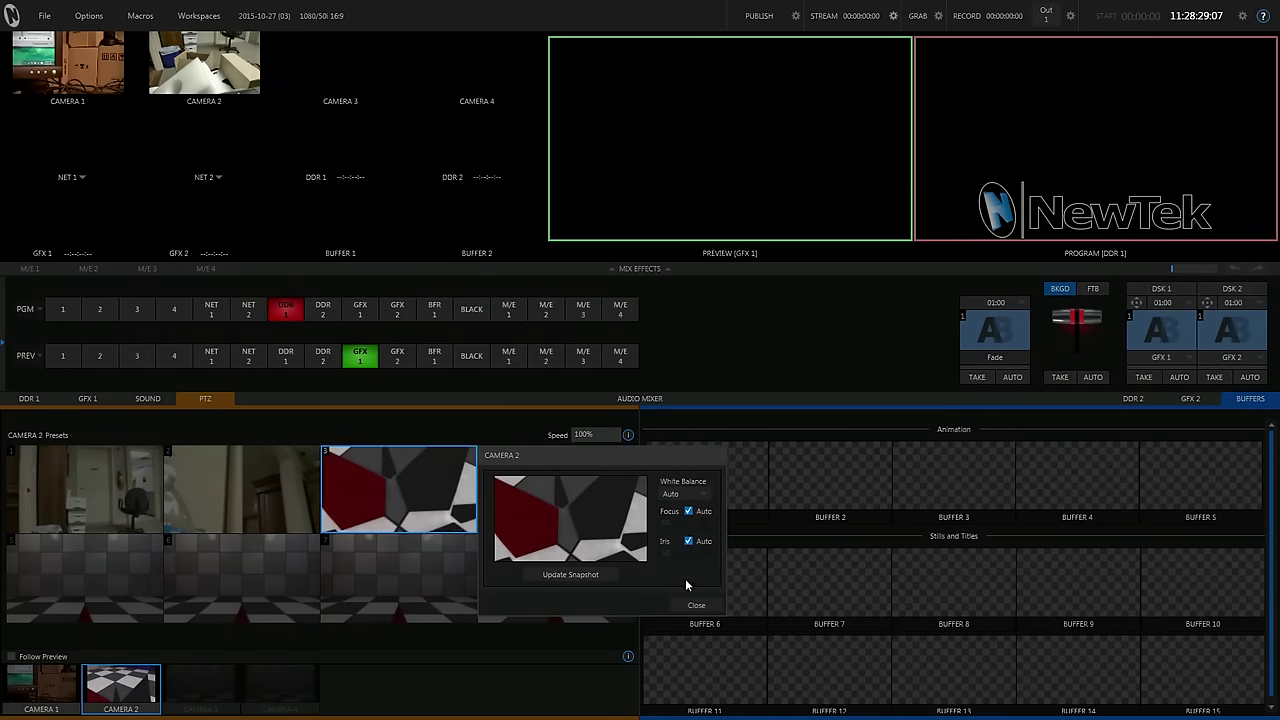
{"action": "left_click", "coordinate": [575, 574]}
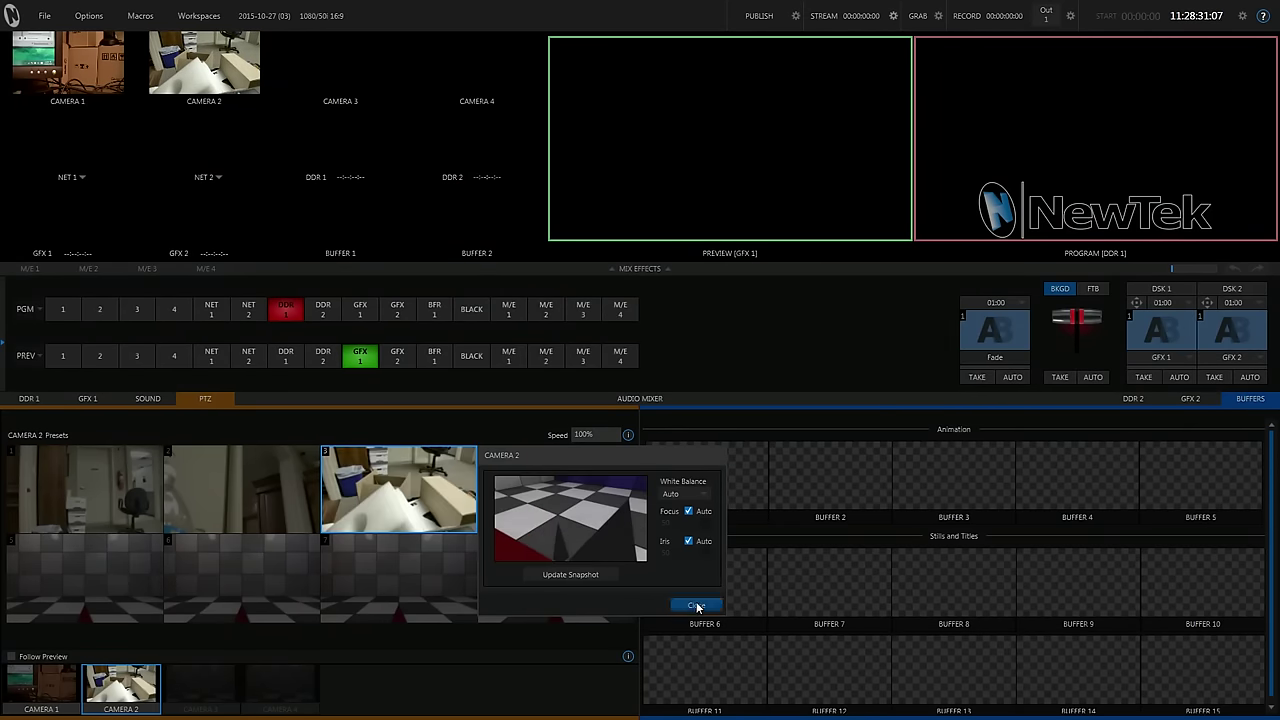
{"action": "left_click", "coordinate": [697, 605]}
Test Camera 2's stored positions by recalling presets 2, 1, 3, 2 and 3 in turn.
{"action": "left_click", "coordinate": [253, 495]}
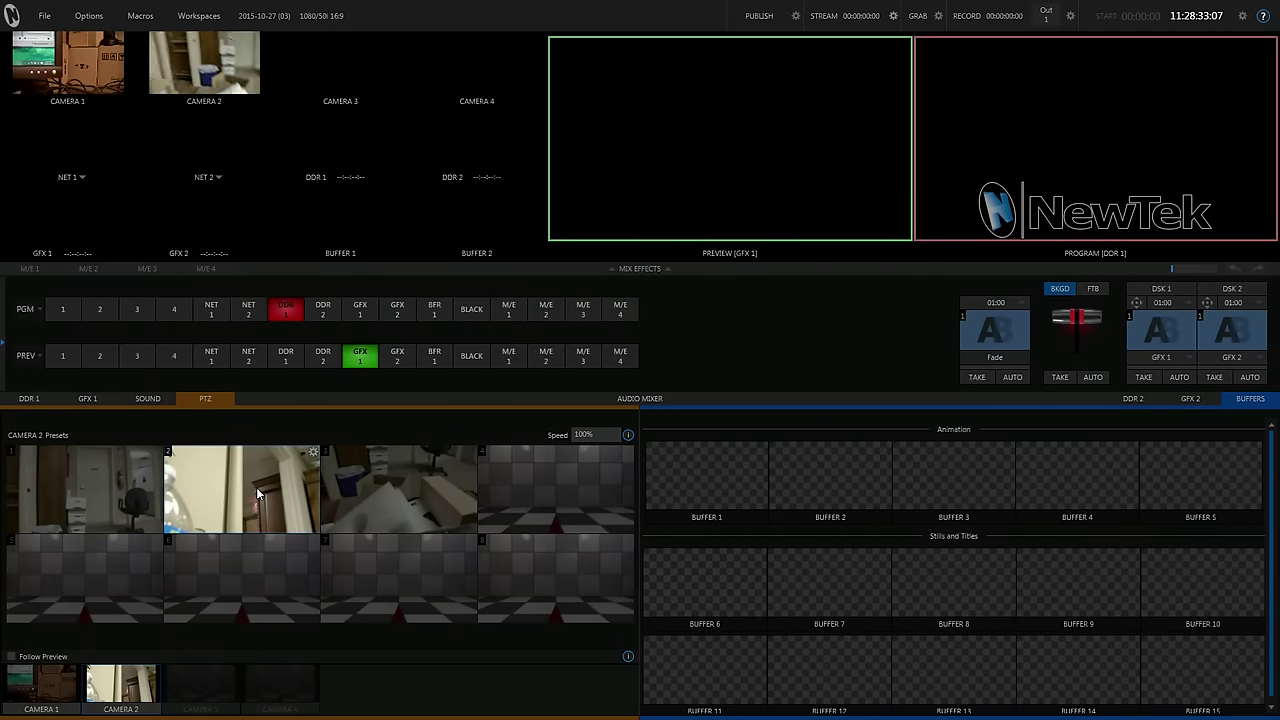
{"action": "left_click", "coordinate": [107, 487]}
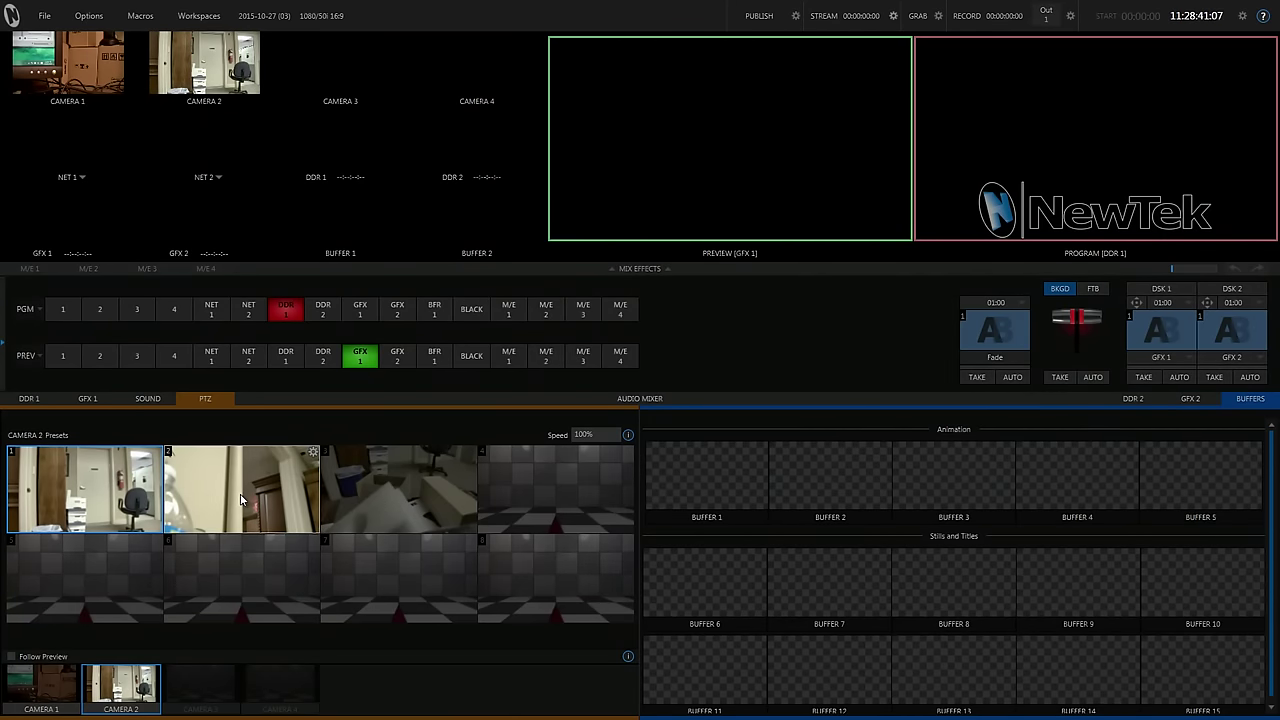
{"action": "left_click", "coordinate": [455, 470]}
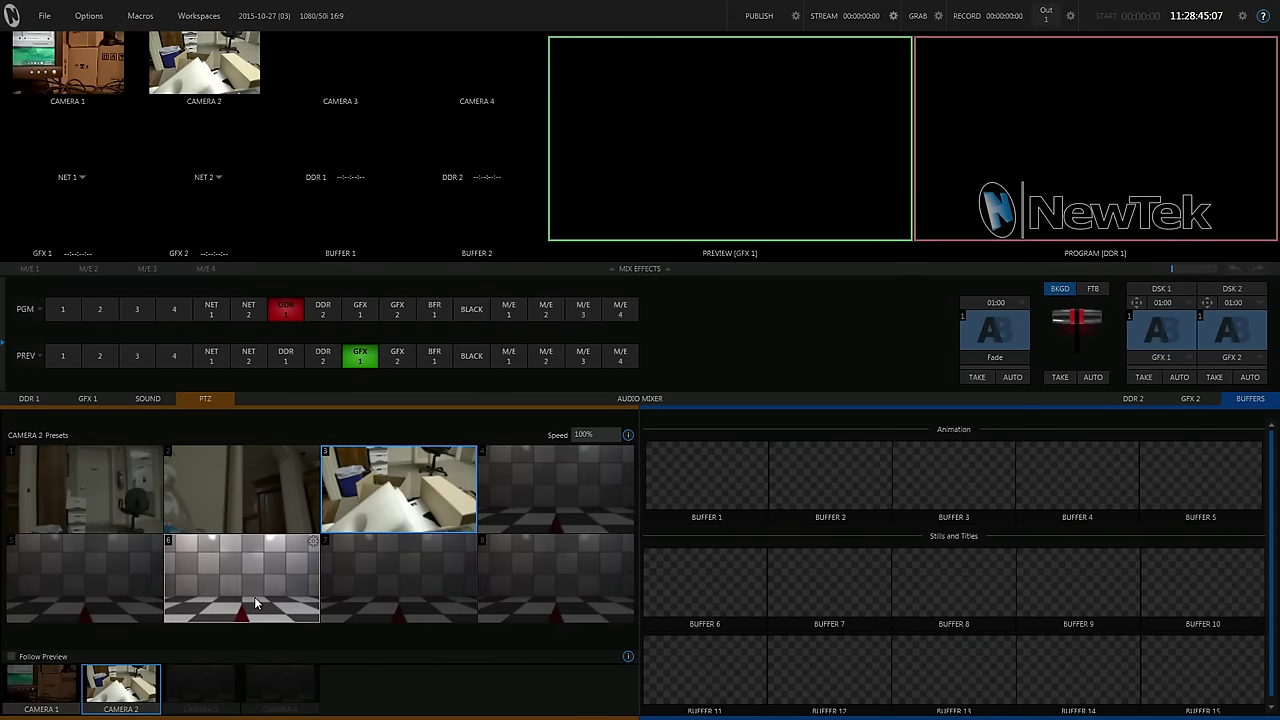
{"action": "left_click", "coordinate": [266, 500]}
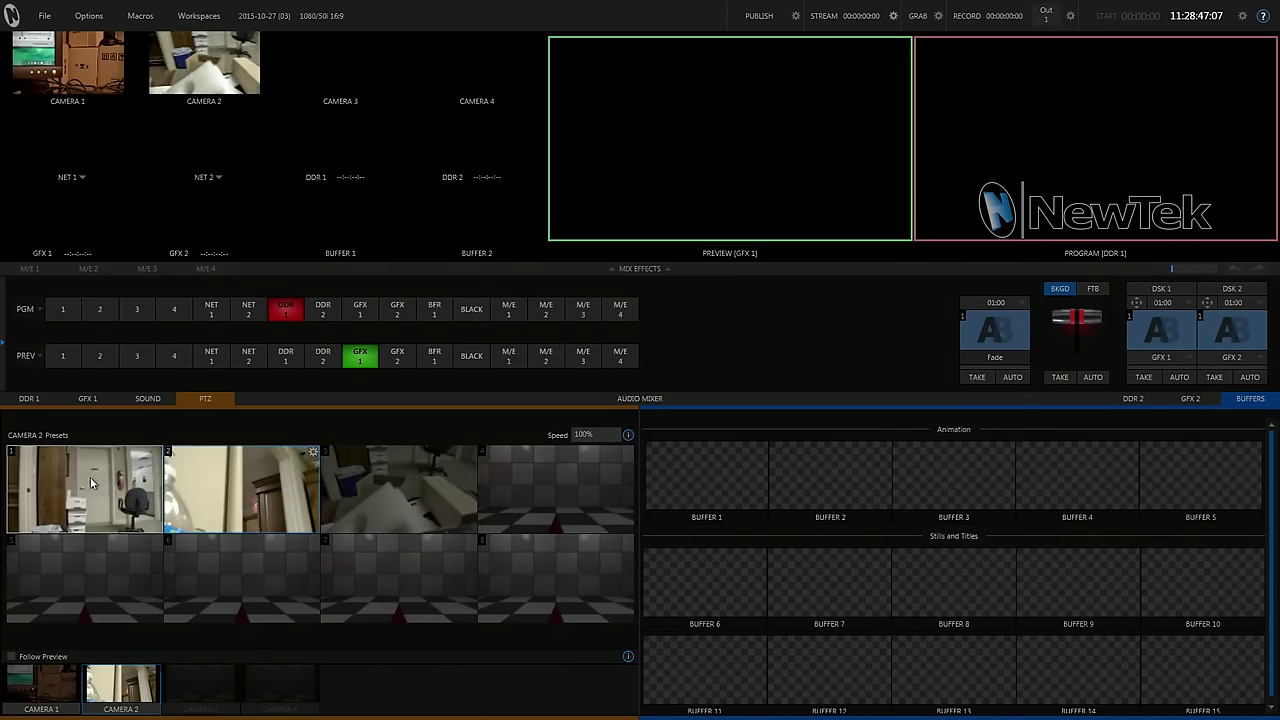
{"action": "left_click", "coordinate": [377, 498]}
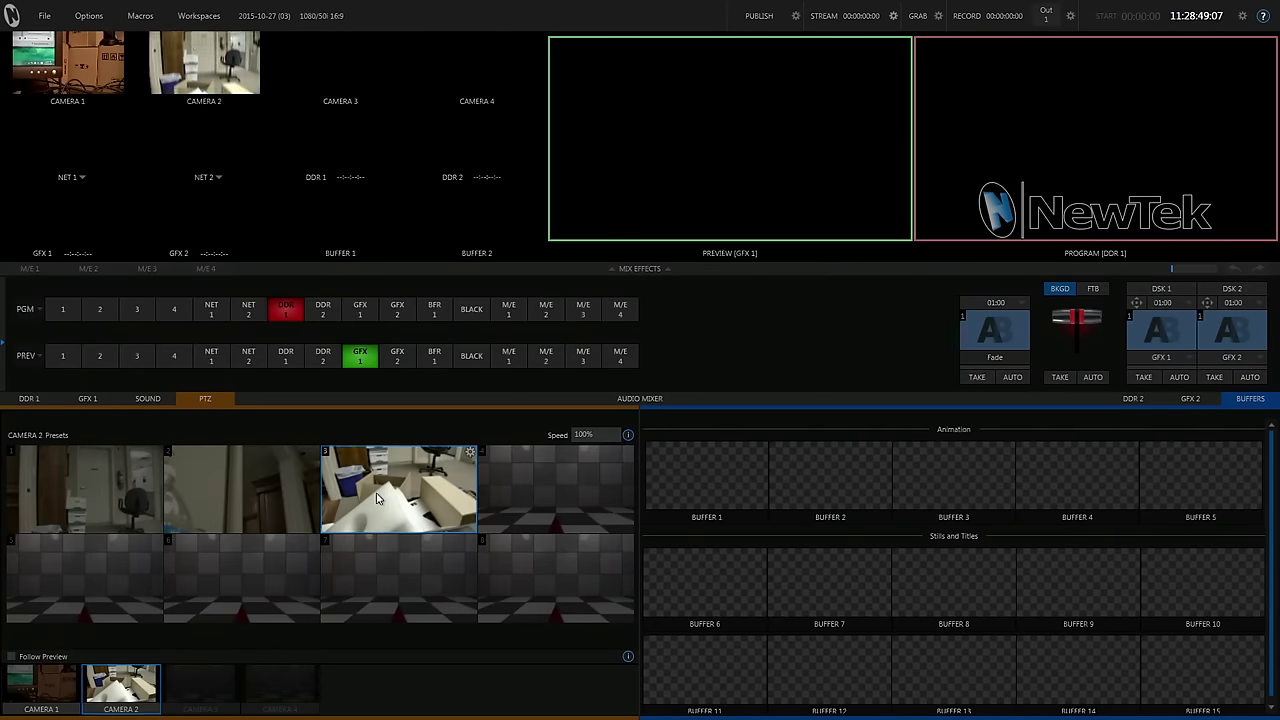